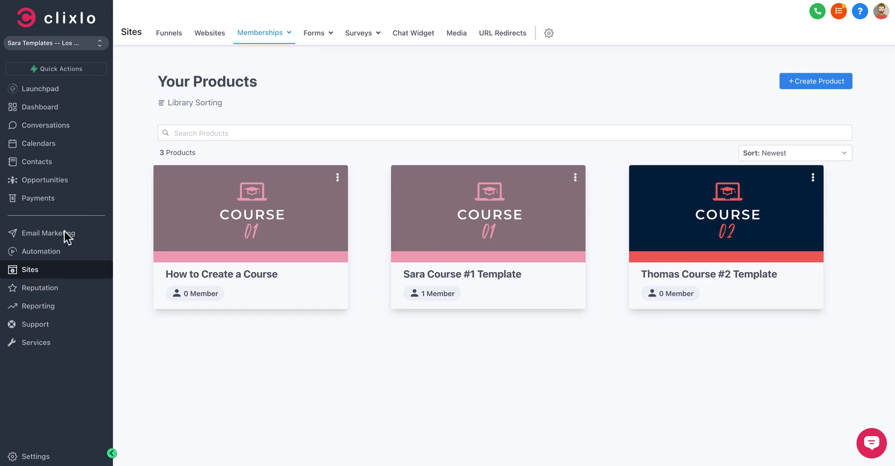
View the available options for the How to Create a Course product without choosing one.
{"action": "mouse_move", "coordinate": [275, 40]}
{"action": "left_click", "coordinate": [343, 178]}
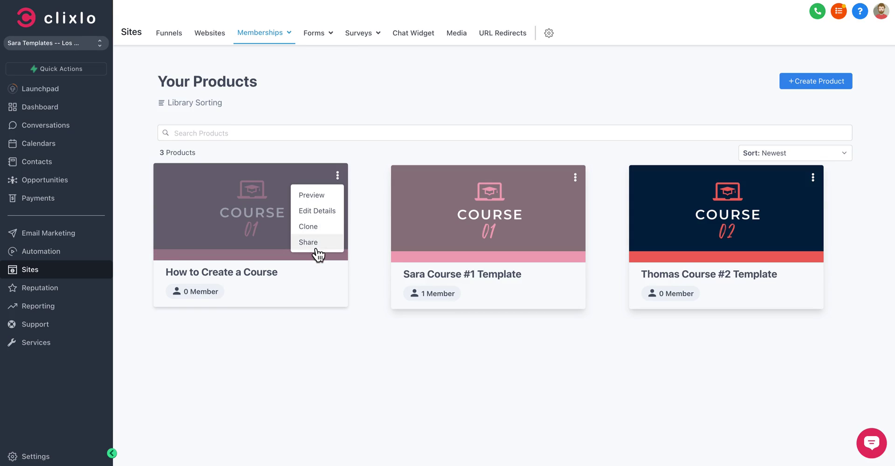
{"action": "left_click", "coordinate": [250, 326]}
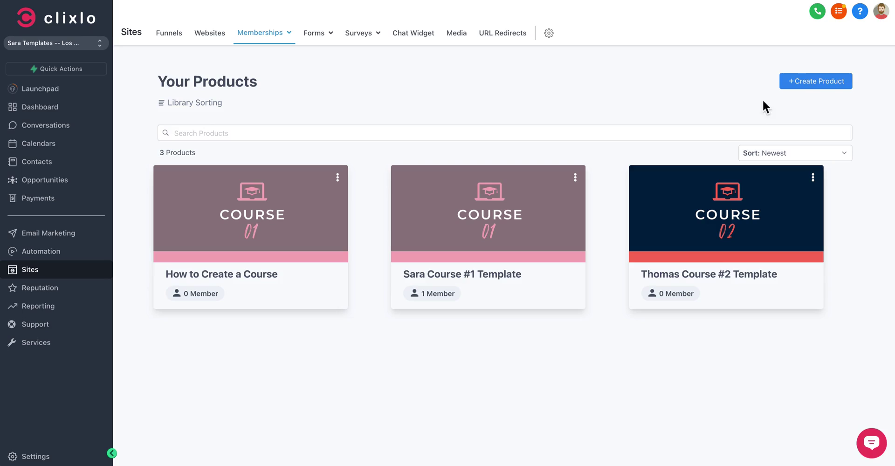
Review the template choices for creating a new product, and return to the membership products list.
{"action": "left_click", "coordinate": [819, 91]}
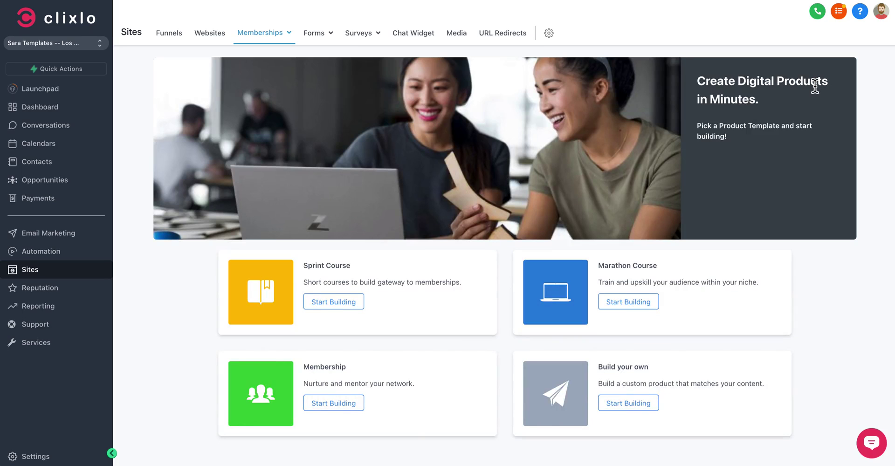
{"action": "mouse_move", "coordinate": [236, 40]}
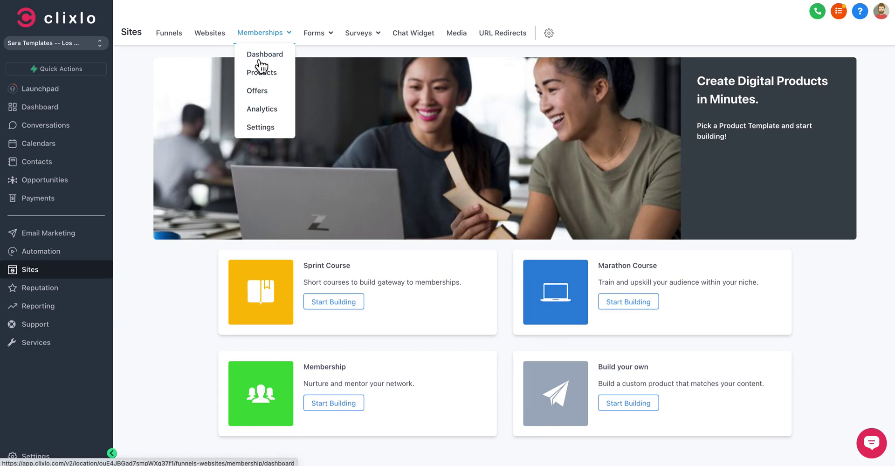
{"action": "left_click", "coordinate": [262, 75]}
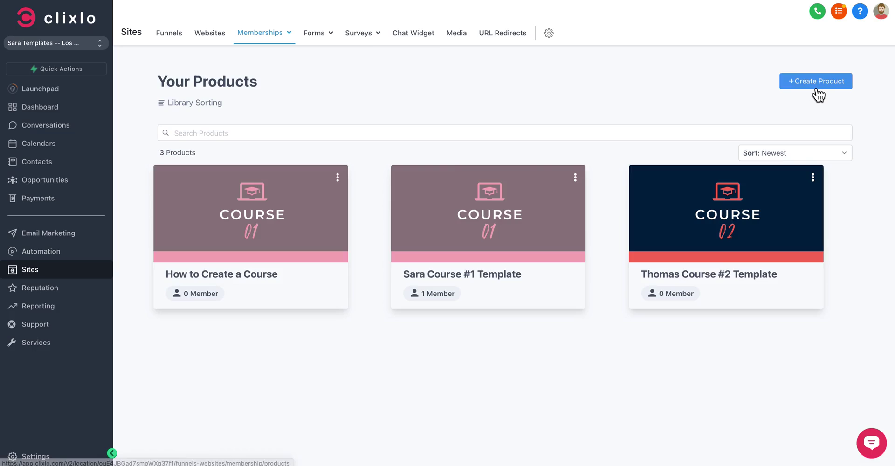
{"action": "left_click", "coordinate": [799, 83]}
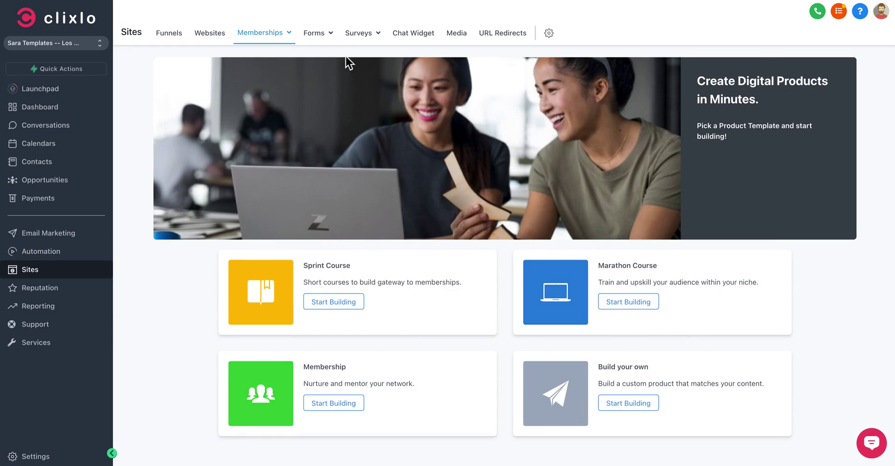
{"action": "mouse_move", "coordinate": [253, 40]}
{"action": "left_click", "coordinate": [269, 73]}
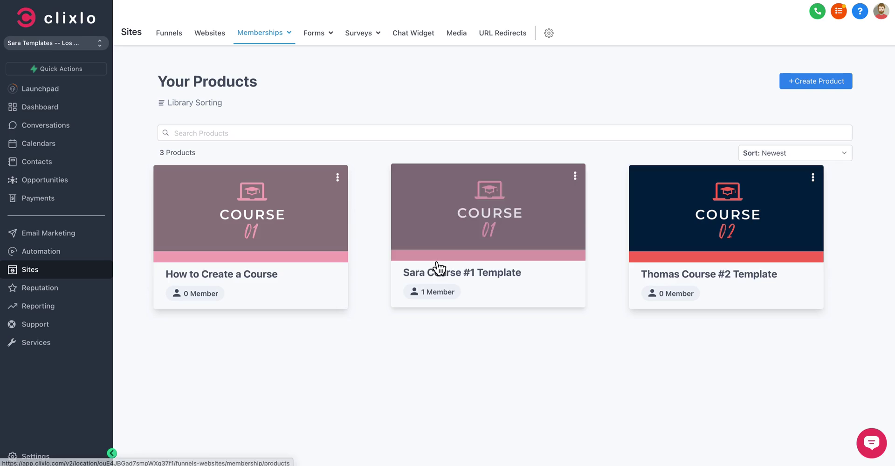
Clone the Thomas Course #2 Template product into the current location.
{"action": "left_click", "coordinate": [813, 177]}
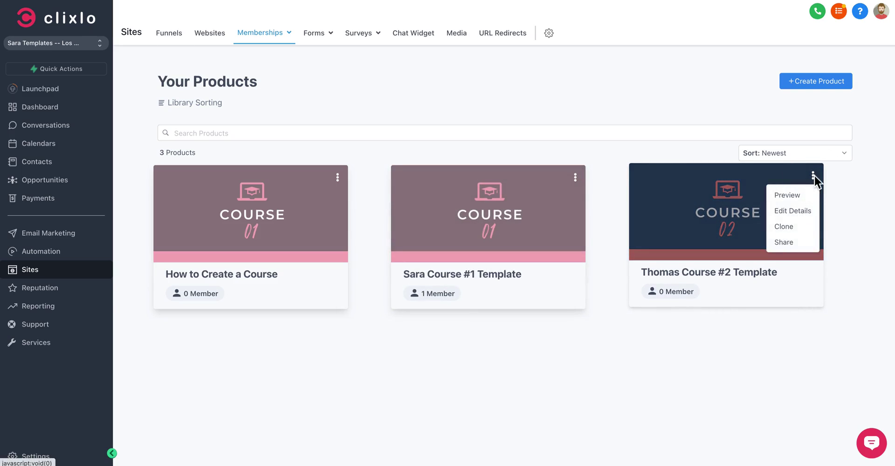
{"action": "left_click", "coordinate": [822, 185]}
{"action": "left_click", "coordinate": [176, 75]}
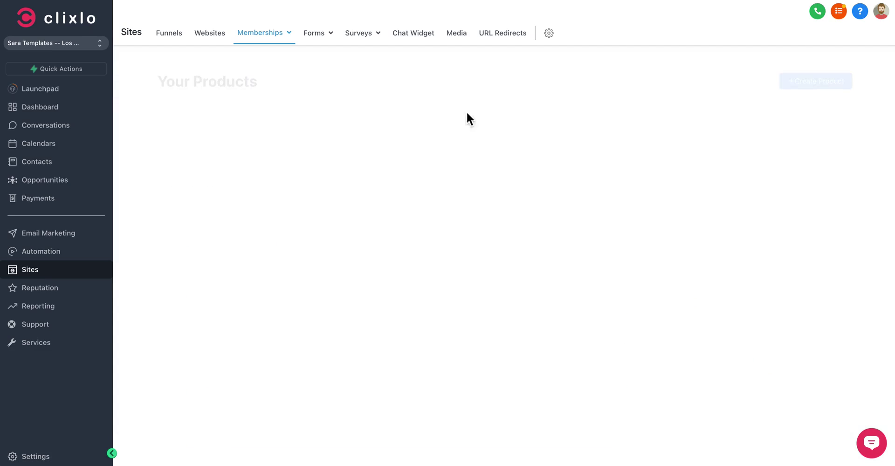
{"action": "left_click", "coordinate": [814, 176]}
{"action": "left_click", "coordinate": [786, 227]}
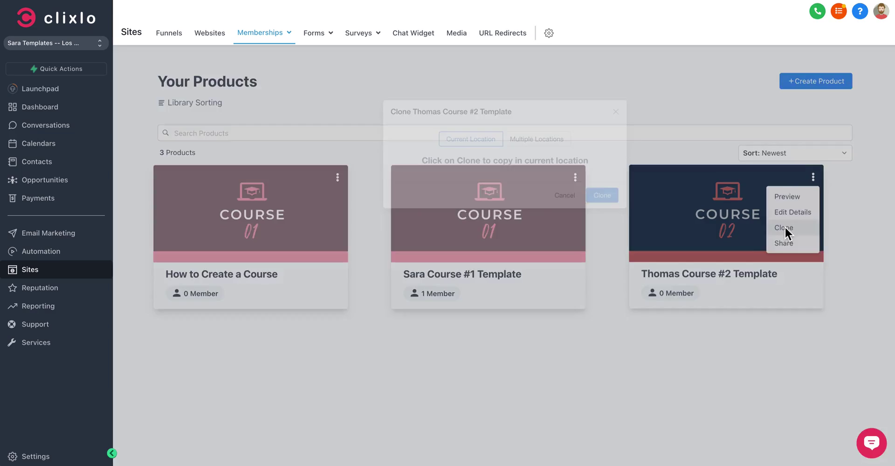
{"action": "left_click", "coordinate": [610, 198]}
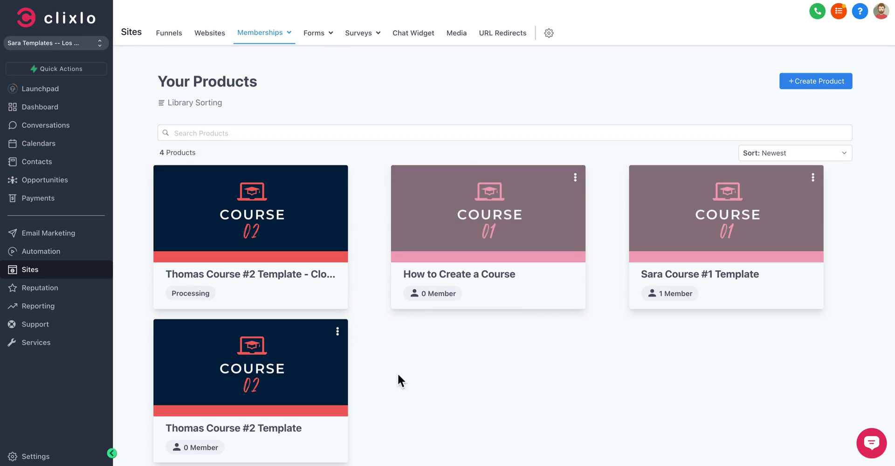
Look at the How to Create a Course product's options and structure, and return to the products list.
{"action": "left_click", "coordinate": [577, 179]}
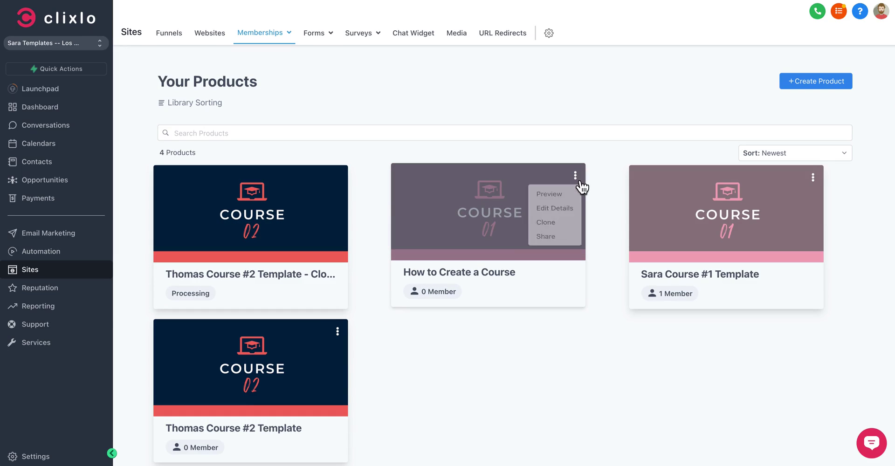
{"action": "left_click", "coordinate": [483, 192]}
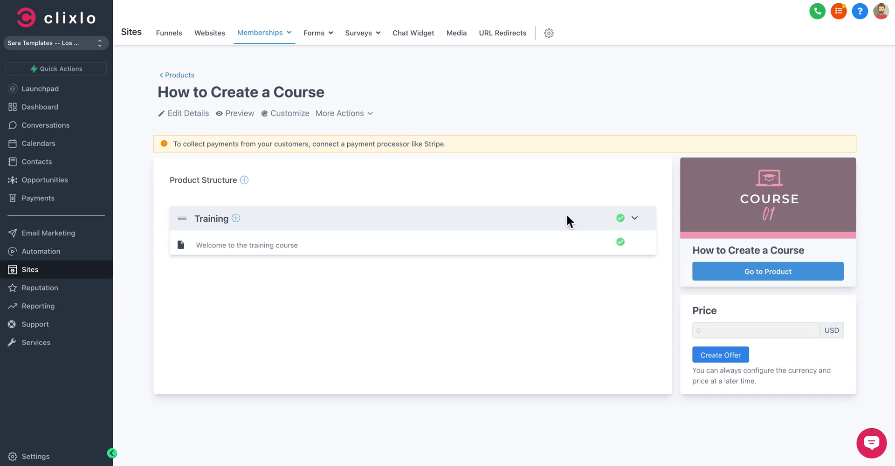
{"action": "left_click", "coordinate": [176, 75]}
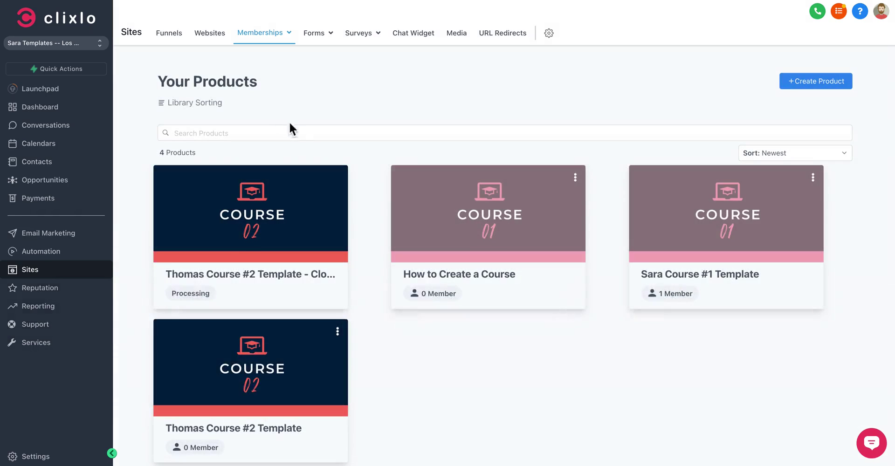
Open the Sara Course #1 Template and examine its weeks, modules, lessons and the options for adding posts or subcategories.
{"action": "left_click", "coordinate": [706, 274]}
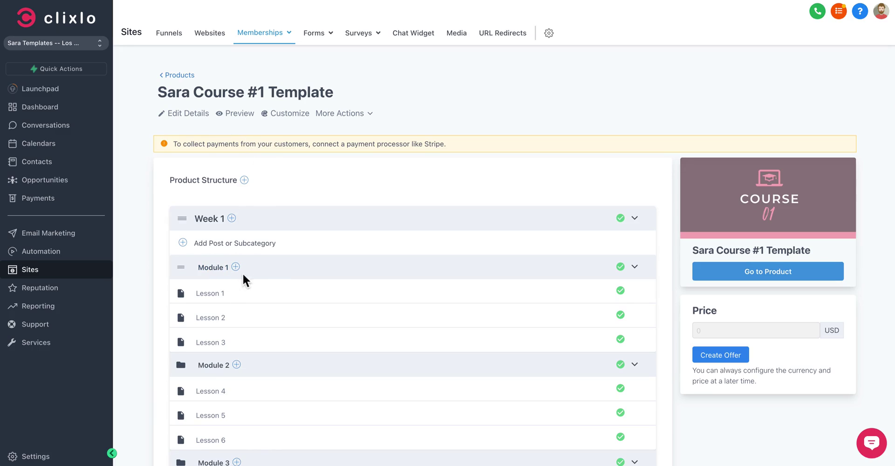
{"action": "left_click", "coordinate": [233, 218]}
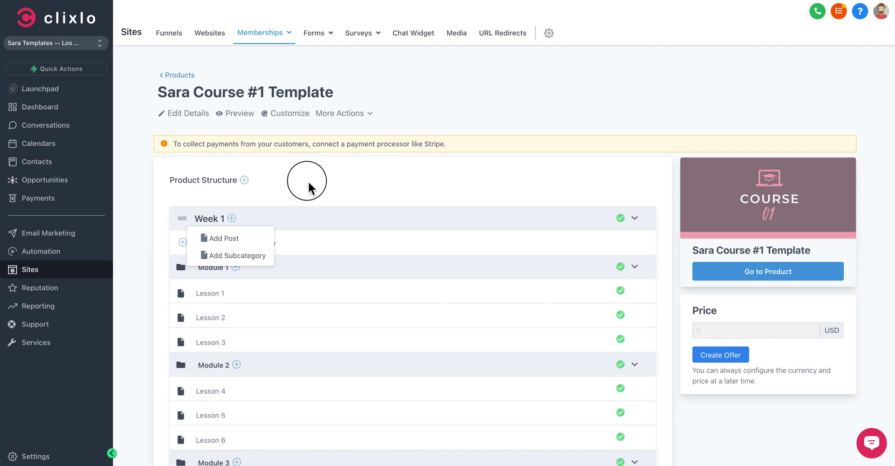
{"action": "left_click", "coordinate": [231, 219]}
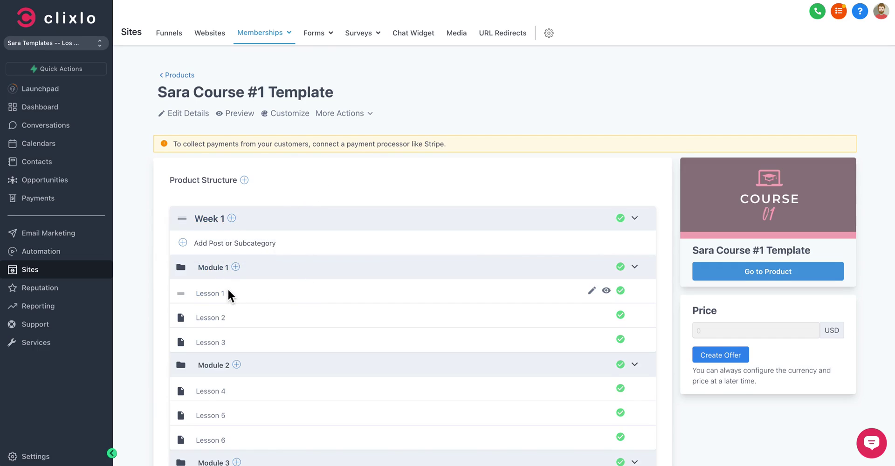
{"action": "scroll", "coordinate": [285, 293], "scroll_direction": "down", "scroll_amount": 1}
{"action": "left_click", "coordinate": [237, 211]}
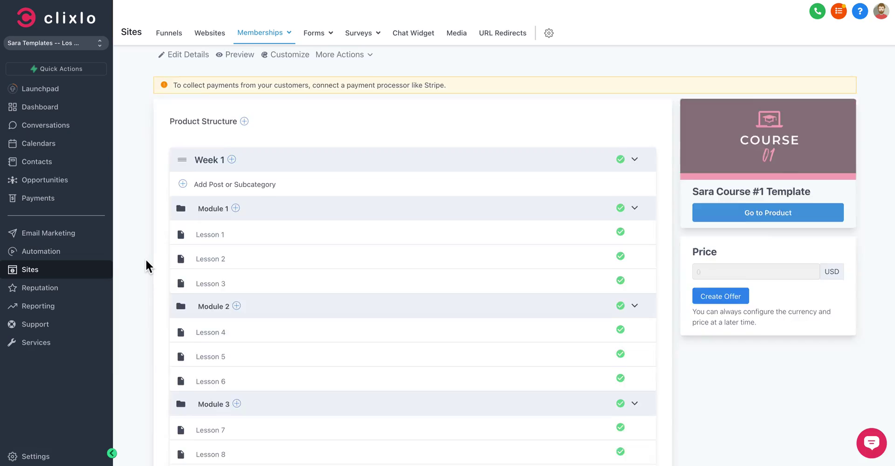
{"action": "scroll", "coordinate": [145, 259], "scroll_direction": "down", "scroll_amount": 8}
{"action": "scroll", "coordinate": [144, 262], "scroll_direction": "down", "scroll_amount": 12}
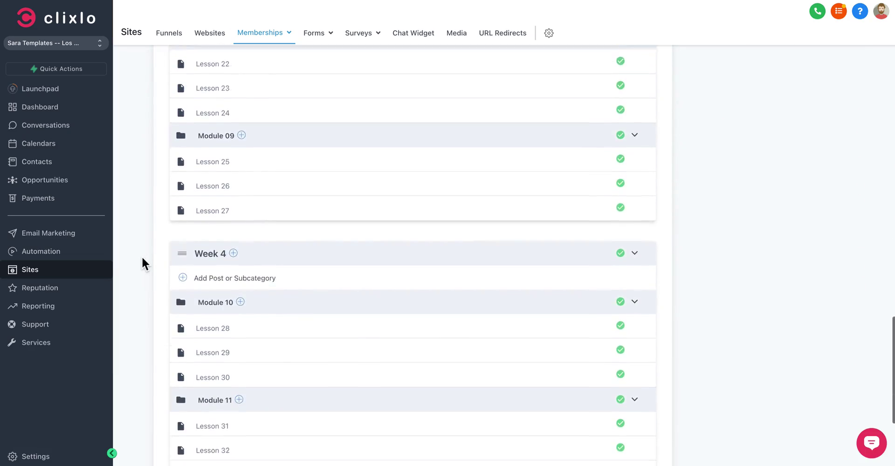
{"action": "scroll", "coordinate": [144, 262], "scroll_direction": "up", "scroll_amount": 20}
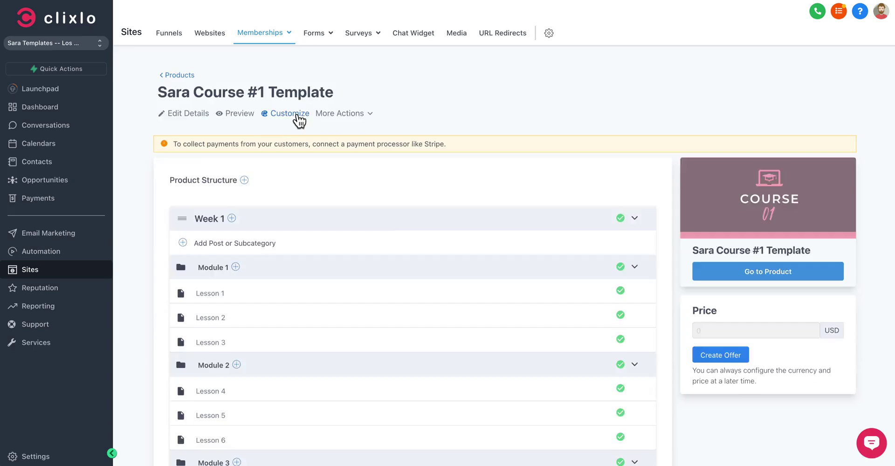
Inspect the Sara Course #1 Template's Header, Hero and Product Sidebar customization settings, and return to the course structure.
{"action": "left_click", "coordinate": [297, 114]}
{"action": "left_click", "coordinate": [154, 140]}
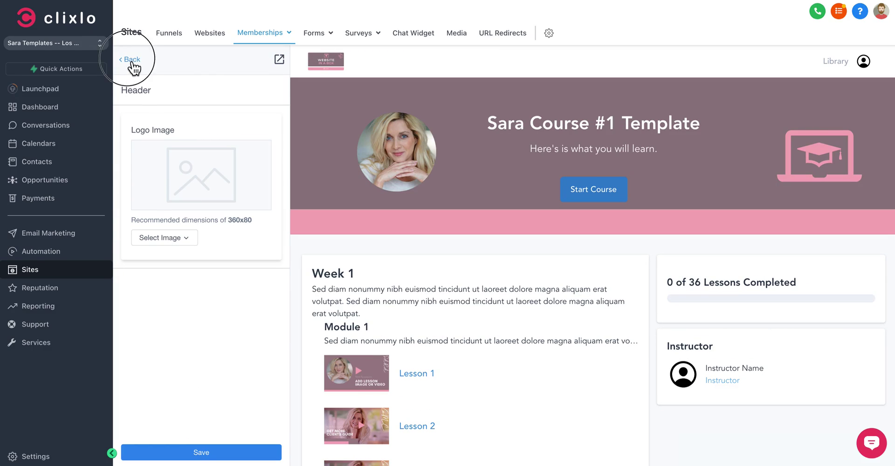
{"action": "left_click", "coordinate": [131, 60]}
{"action": "left_click", "coordinate": [158, 170]}
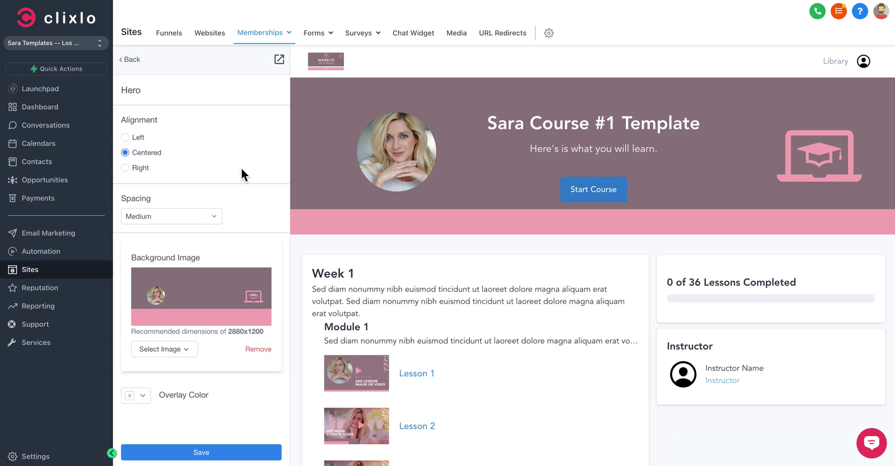
{"action": "left_click", "coordinate": [132, 60]}
{"action": "left_click", "coordinate": [163, 193]}
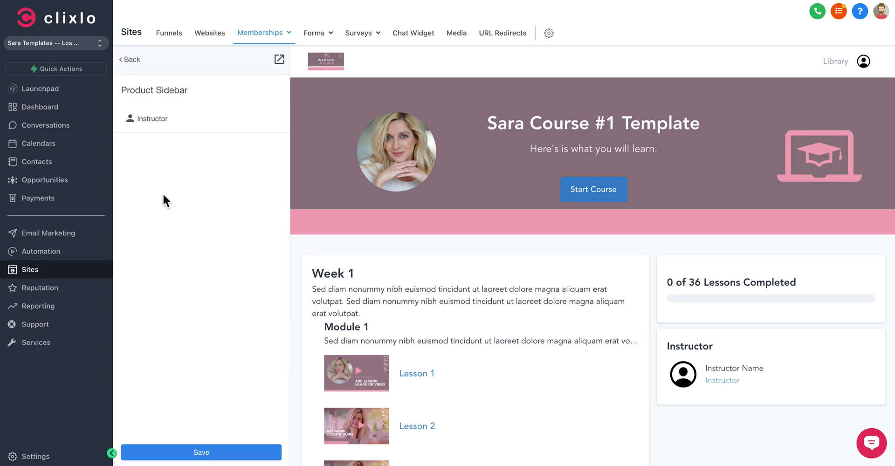
{"action": "left_click", "coordinate": [132, 60]}
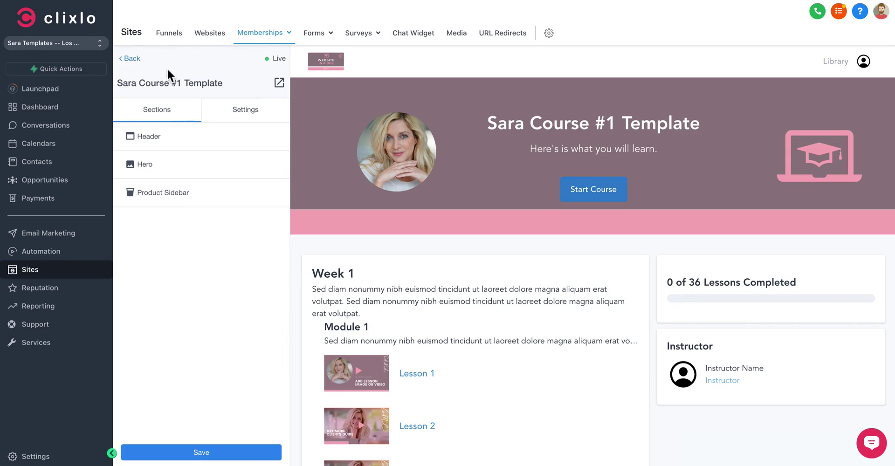
{"action": "left_click", "coordinate": [131, 60]}
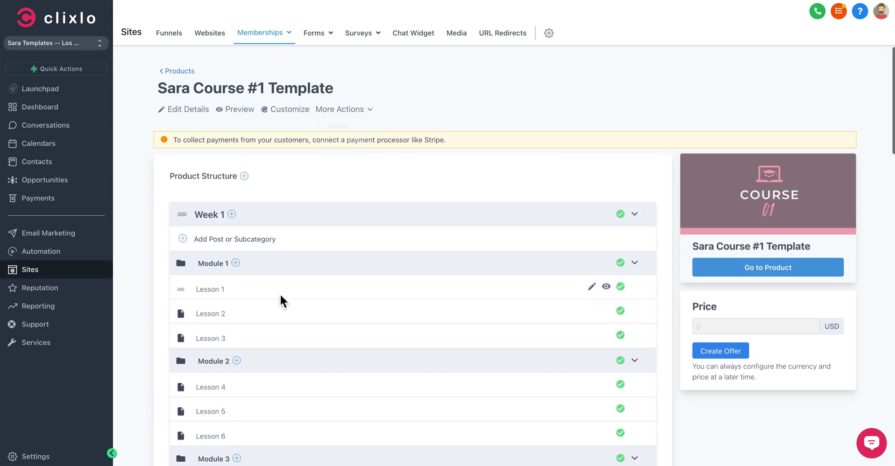
Open Lesson 1 in Module 1 and look at the video upload option for the post.
{"action": "left_click", "coordinate": [218, 292]}
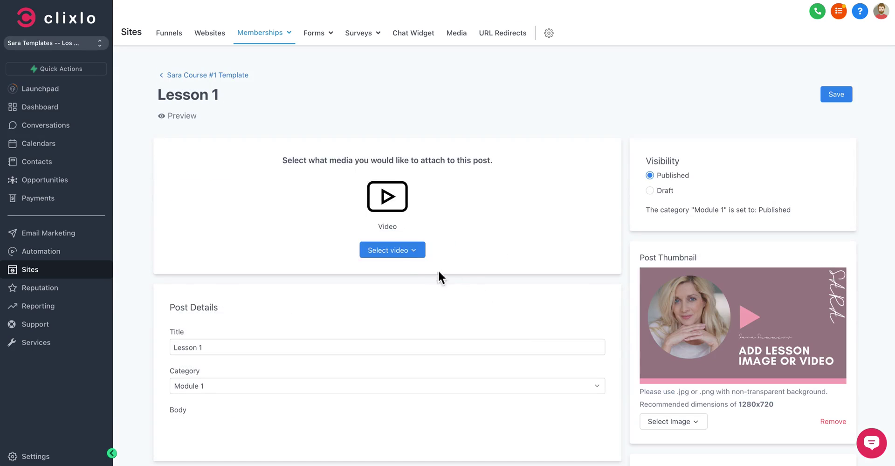
{"action": "left_click", "coordinate": [390, 254]}
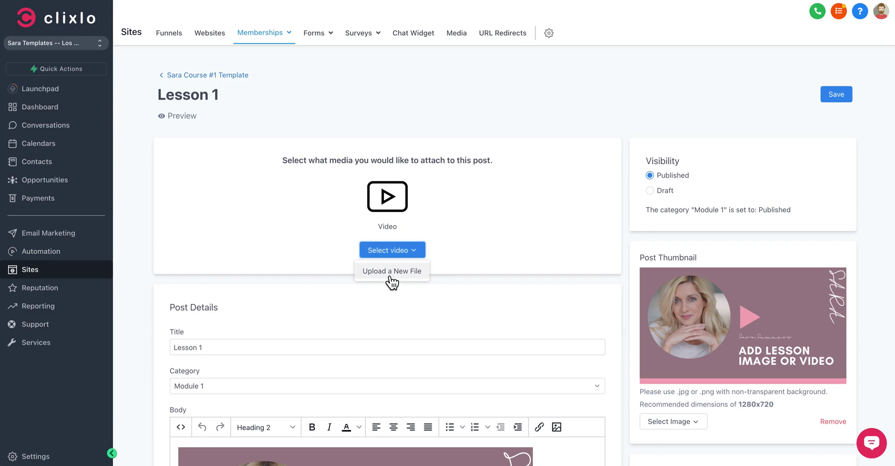
{"action": "left_click", "coordinate": [388, 275]}
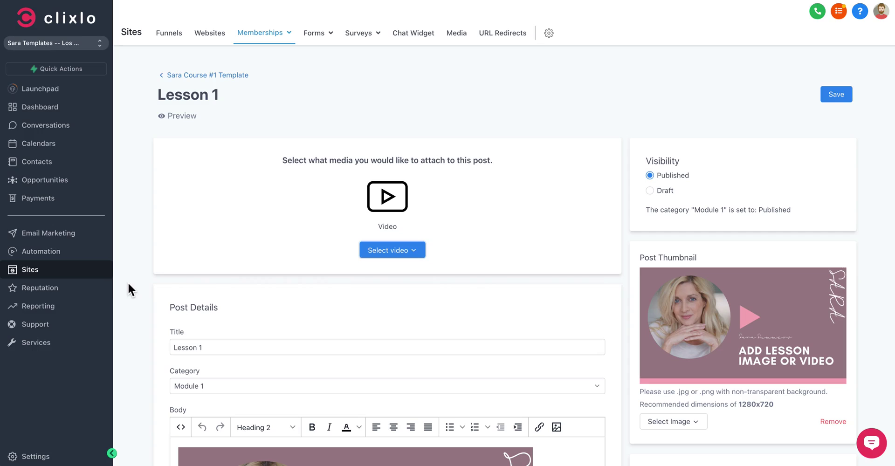
{"action": "scroll", "coordinate": [141, 279], "scroll_direction": "down", "scroll_amount": 3}
{"action": "scroll", "coordinate": [141, 279], "scroll_direction": "up", "scroll_amount": 2}
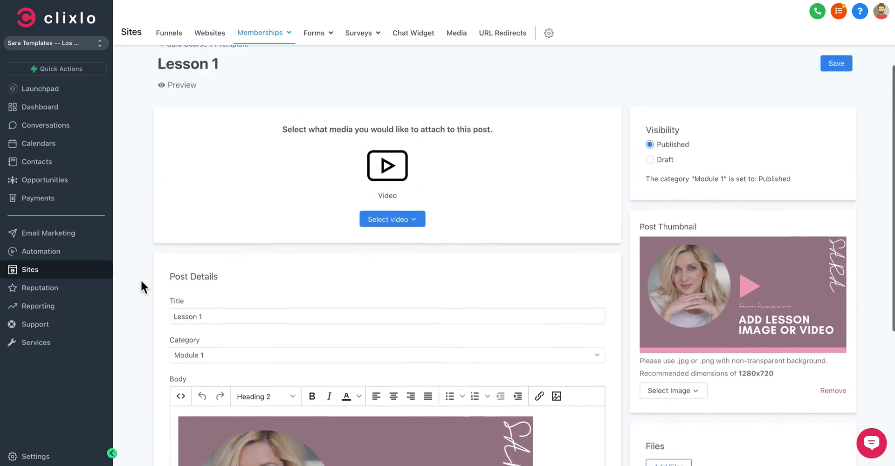
{"action": "scroll", "coordinate": [141, 279], "scroll_direction": "up", "scroll_amount": 1}
{"action": "left_click", "coordinate": [410, 254]}
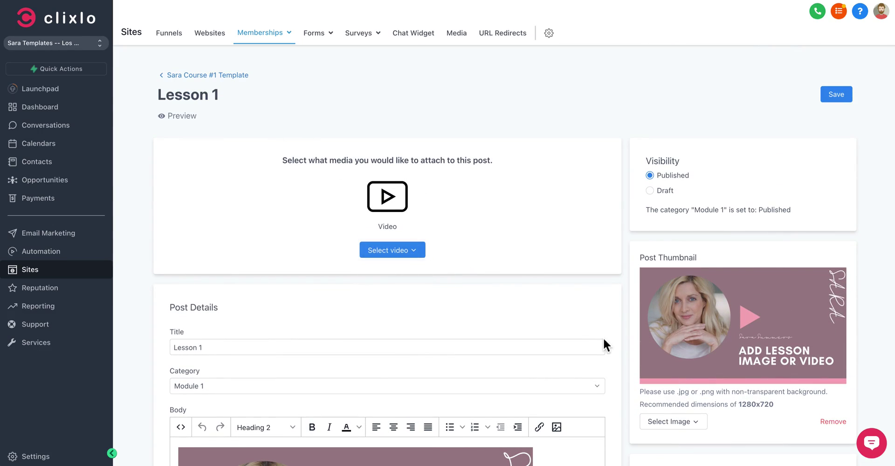
Examine Lesson 1's file upload dialog, visibility setting, thumbnail and post details without changing anything.
{"action": "scroll", "coordinate": [624, 356], "scroll_direction": "down", "scroll_amount": 3}
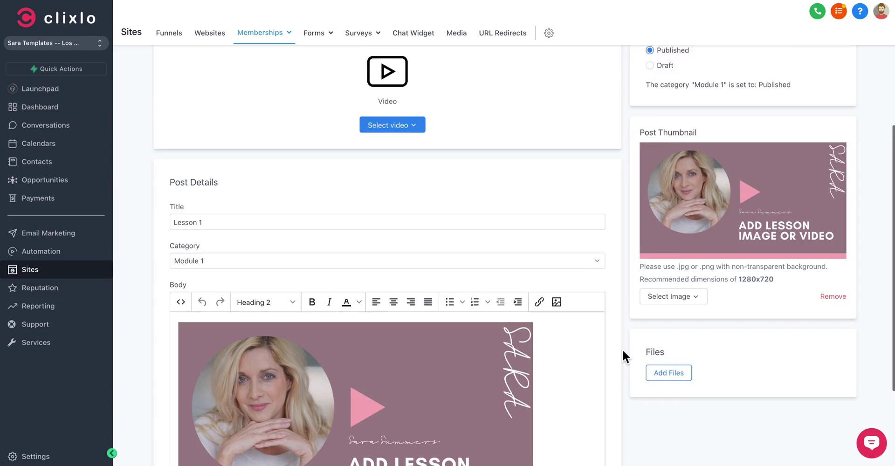
{"action": "scroll", "coordinate": [625, 352], "scroll_direction": "down", "scroll_amount": 1}
{"action": "left_click", "coordinate": [670, 324]}
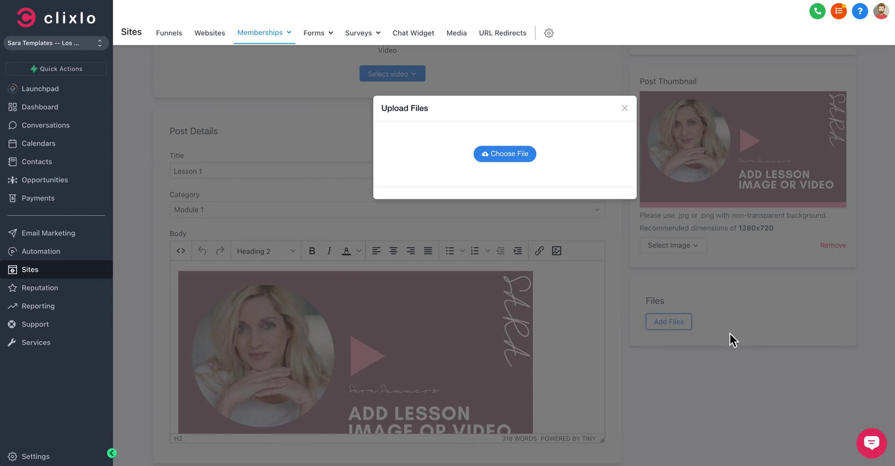
{"action": "left_click", "coordinate": [625, 108]}
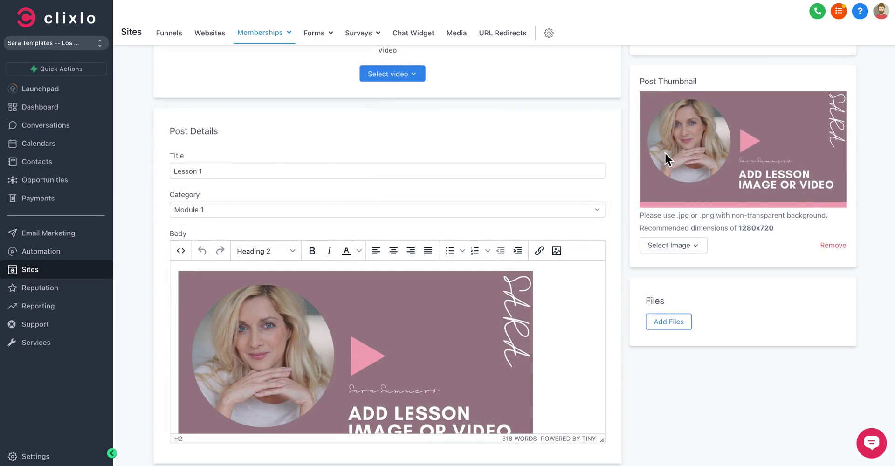
{"action": "scroll", "coordinate": [665, 153], "scroll_direction": "up", "scroll_amount": 3}
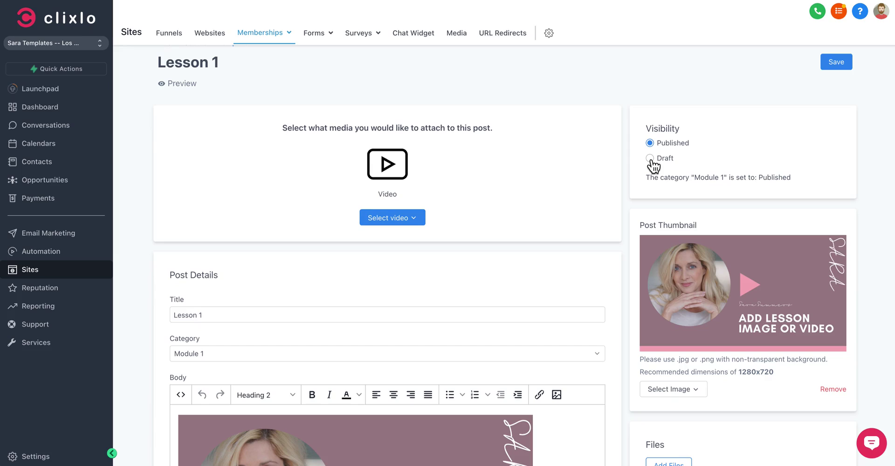
{"action": "scroll", "coordinate": [654, 194], "scroll_direction": "down", "scroll_amount": 5}
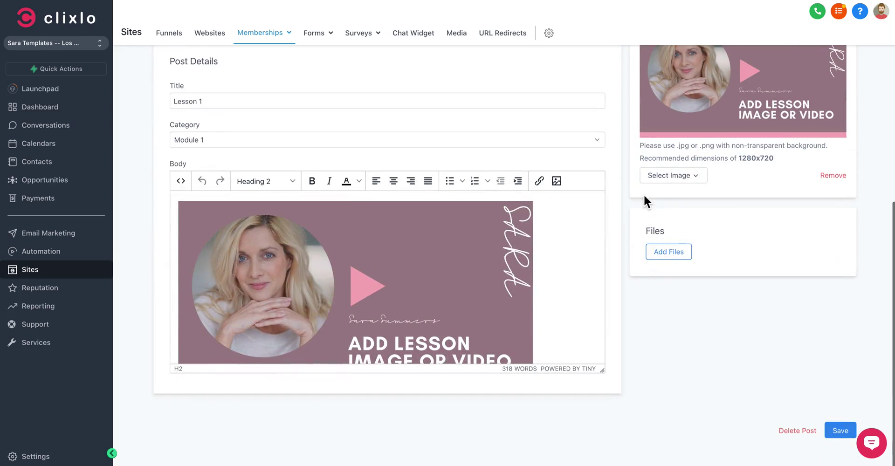
Examine Lesson 1's body content, including its image, lesson headline, sub topic headline, bullet points and placeholder paragraphs.
{"action": "scroll", "coordinate": [671, 312], "scroll_direction": "up", "scroll_amount": 5}
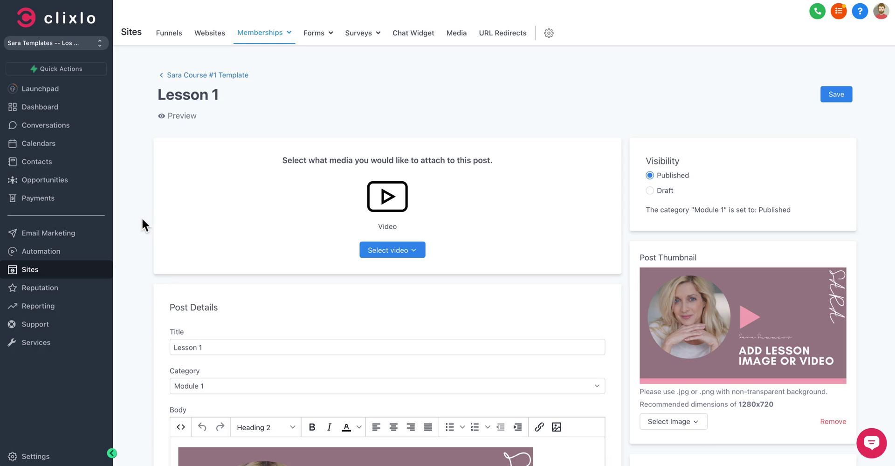
{"action": "scroll", "coordinate": [140, 225], "scroll_direction": "down", "scroll_amount": 5}
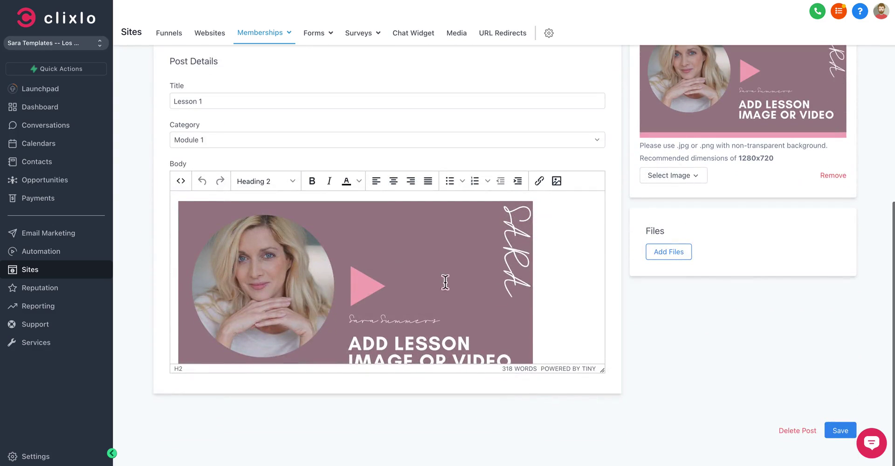
{"action": "left_click", "coordinate": [445, 282]}
{"action": "scroll", "coordinate": [425, 280], "scroll_direction": "down", "scroll_amount": 5}
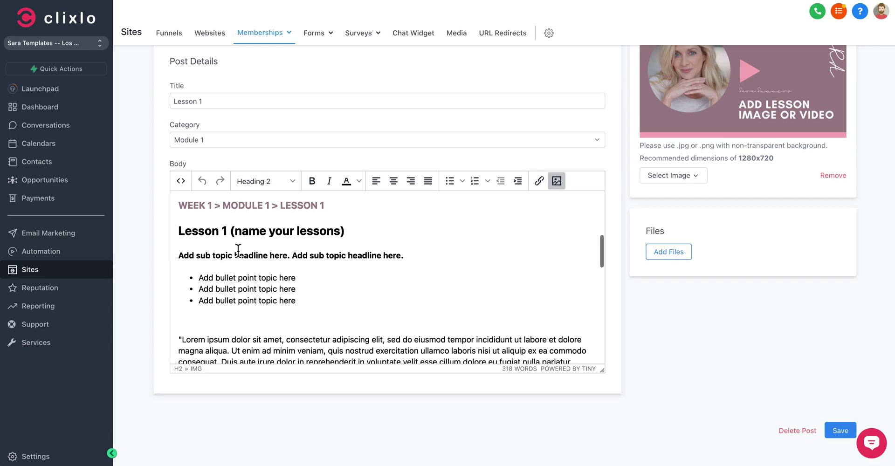
{"action": "left_click_drag", "start_coordinate": [237, 253], "coordinate": [575, 299]}
{"action": "scroll", "coordinate": [330, 280], "scroll_direction": "down", "scroll_amount": 3}
{"action": "left_click", "coordinate": [261, 237]}
{"action": "left_click", "coordinate": [430, 297]}
{"action": "left_click", "coordinate": [320, 298]}
{"action": "scroll", "coordinate": [558, 256], "scroll_direction": "up", "scroll_amount": 10}
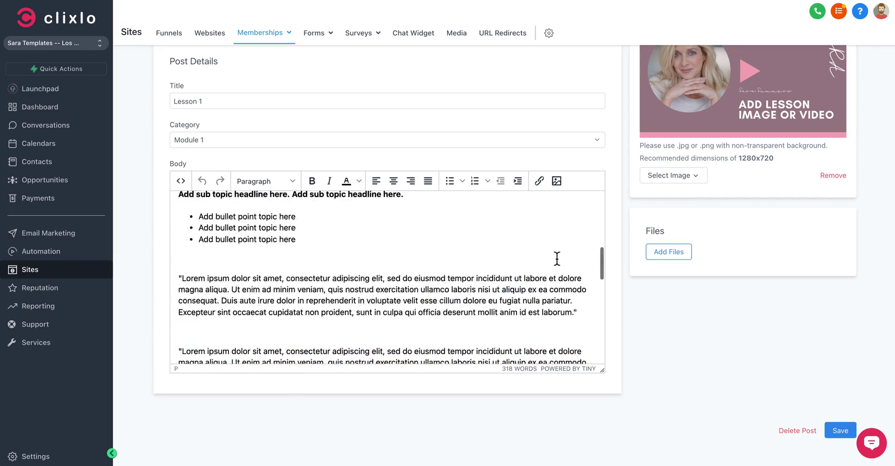
{"action": "left_click", "coordinate": [242, 347]}
{"action": "scroll", "coordinate": [158, 346], "scroll_direction": "down", "scroll_amount": 1}
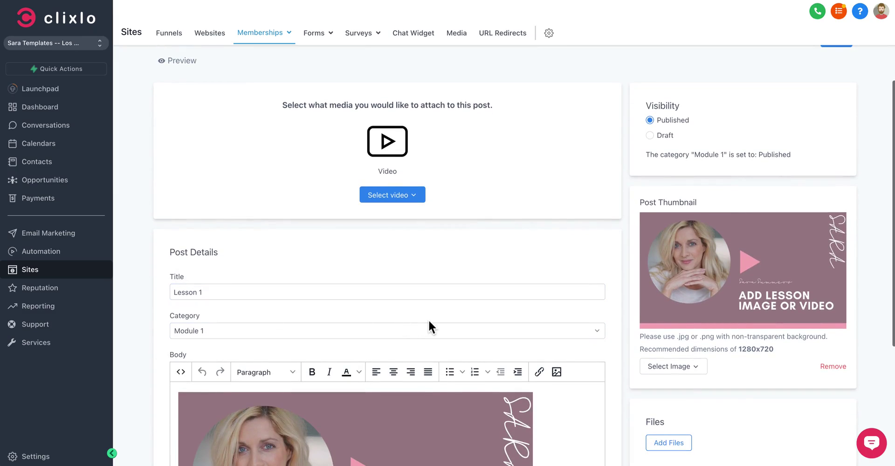
Look at the video selection option for Lesson 1 and return to the Sara Course #1 Template structure.
{"action": "scroll", "coordinate": [428, 318], "scroll_direction": "up", "scroll_amount": 1}
{"action": "left_click", "coordinate": [402, 252]}
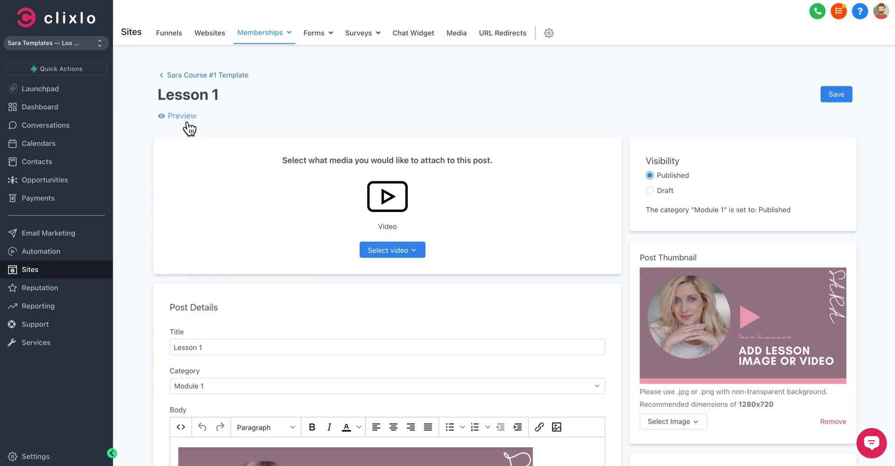
{"action": "left_click", "coordinate": [225, 77]}
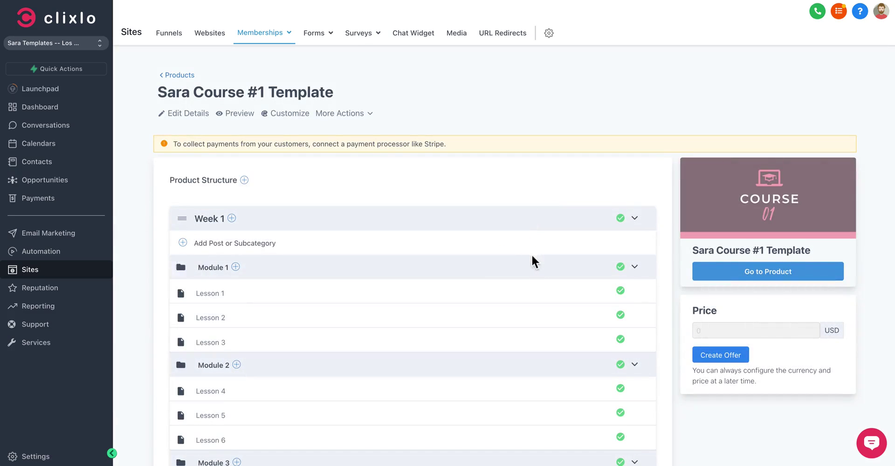
Collapse and re-expand Module 3 in Week 1, and review the modules and lessons of the following week.
{"action": "scroll", "coordinate": [155, 300], "scroll_direction": "down", "scroll_amount": 4}
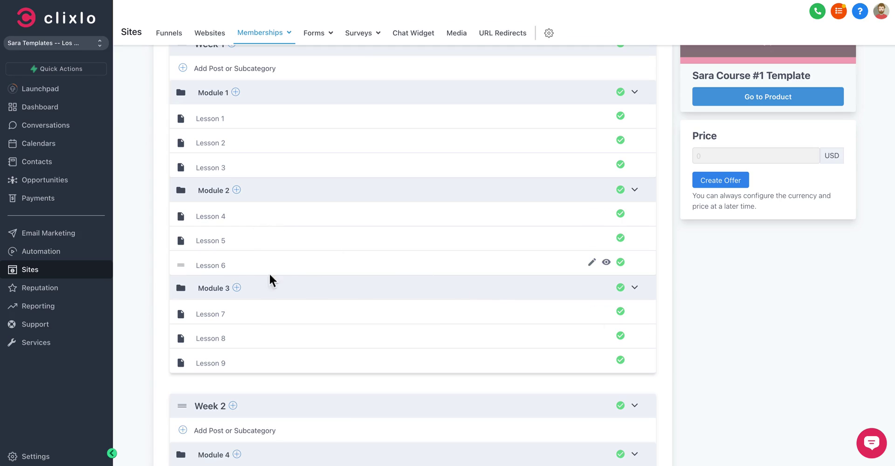
{"action": "left_click", "coordinate": [634, 287]}
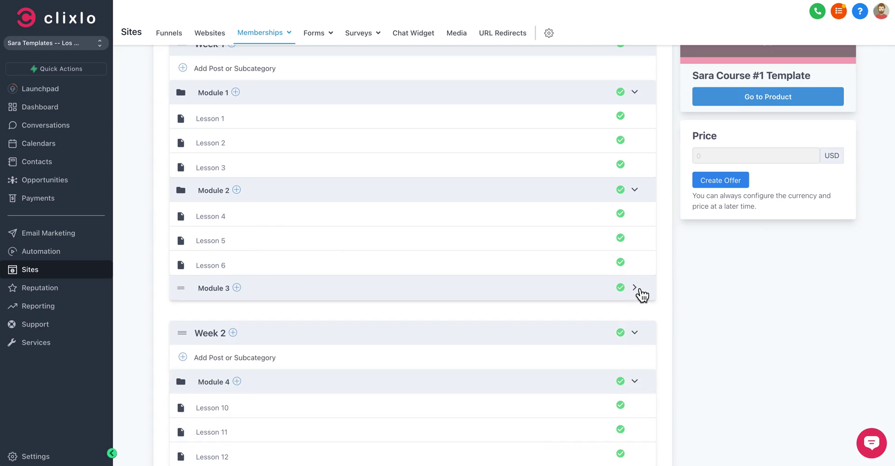
{"action": "left_click", "coordinate": [638, 293]}
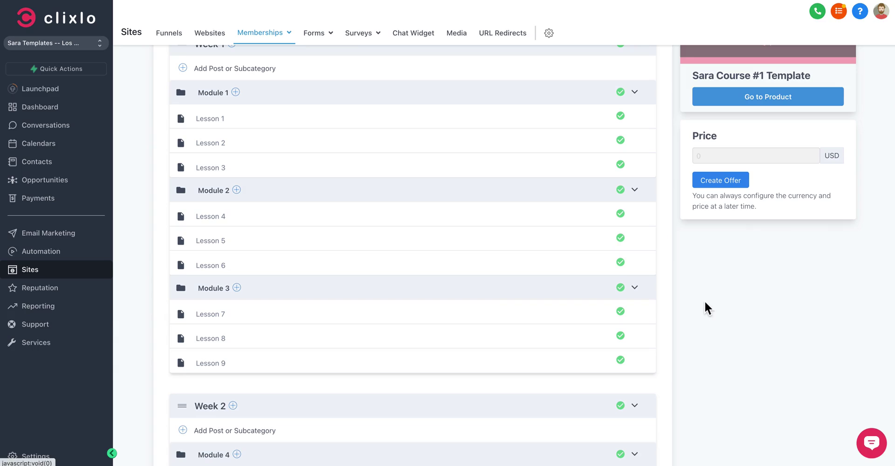
{"action": "scroll", "coordinate": [715, 301], "scroll_direction": "up", "scroll_amount": 1}
{"action": "scroll", "coordinate": [716, 303], "scroll_direction": "down", "scroll_amount": 4}
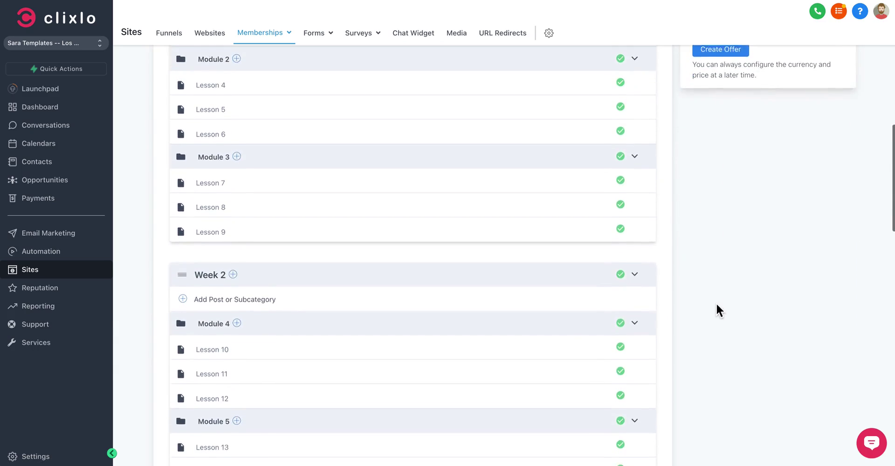
{"action": "scroll", "coordinate": [716, 303], "scroll_direction": "up", "scroll_amount": 8}
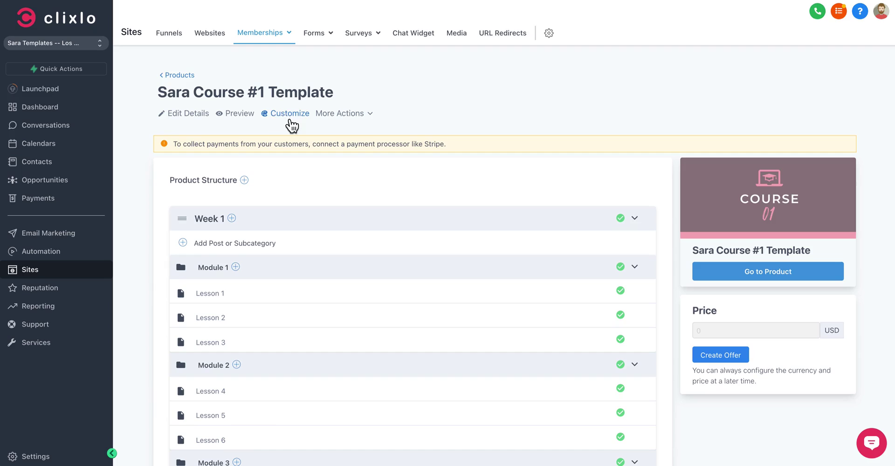
Inspect the course's title, description, thumbnail and advanced Custom JS under Edit Details, and return to the course structure.
{"action": "left_click", "coordinate": [192, 119]}
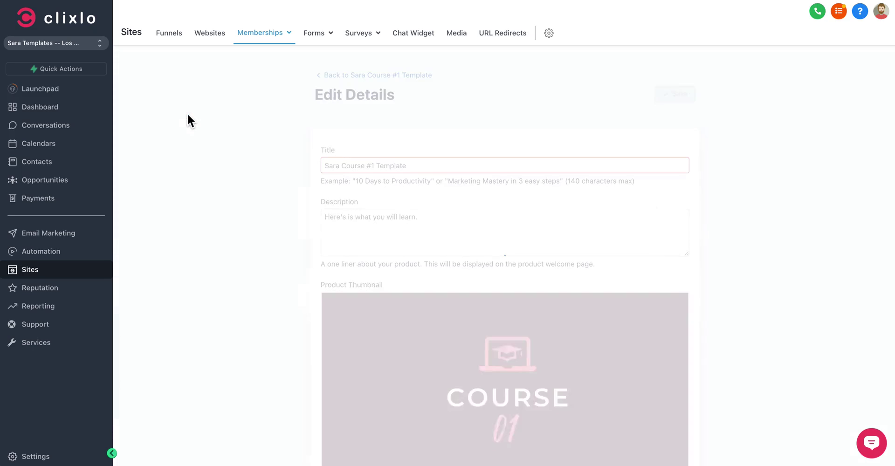
{"action": "scroll", "coordinate": [333, 270], "scroll_direction": "down", "scroll_amount": 3}
{"action": "scroll", "coordinate": [333, 270], "scroll_direction": "down", "scroll_amount": 1}
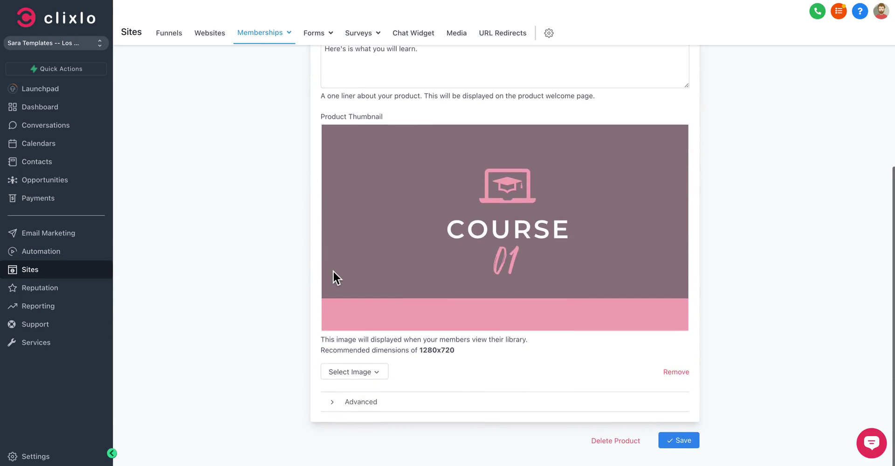
{"action": "left_click", "coordinate": [360, 410]}
{"action": "scroll", "coordinate": [399, 410], "scroll_direction": "down", "scroll_amount": 7}
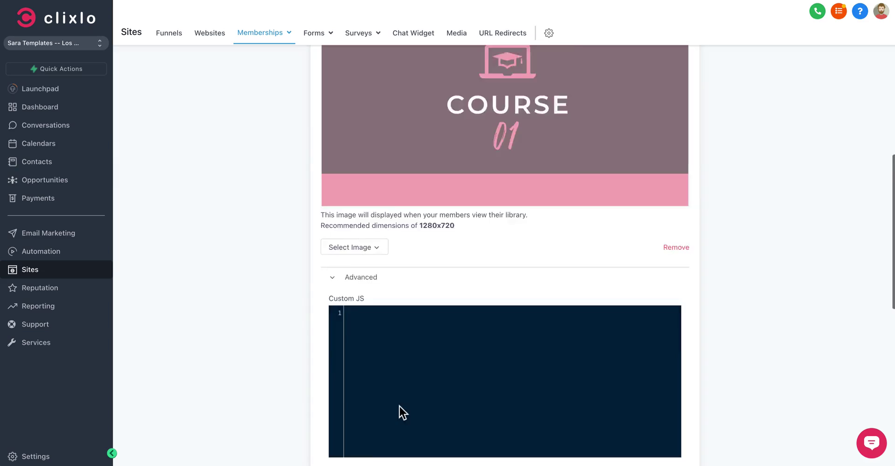
{"action": "scroll", "coordinate": [484, 394], "scroll_direction": "up", "scroll_amount": 10}
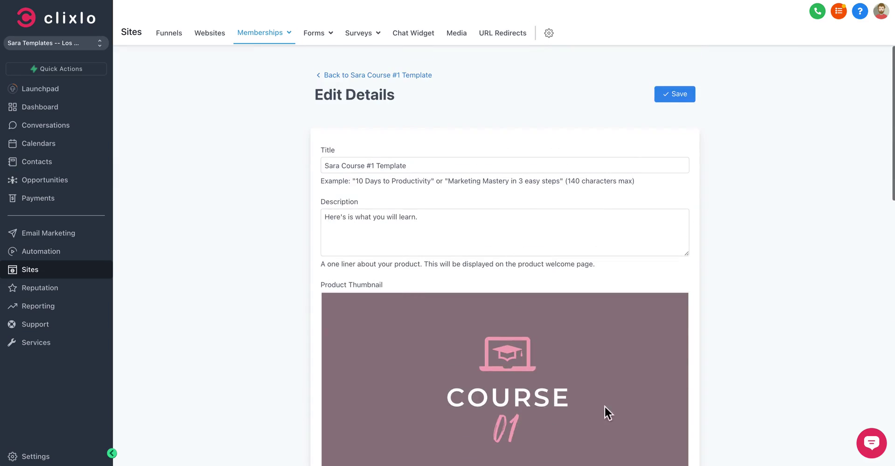
{"action": "left_click", "coordinate": [344, 76]}
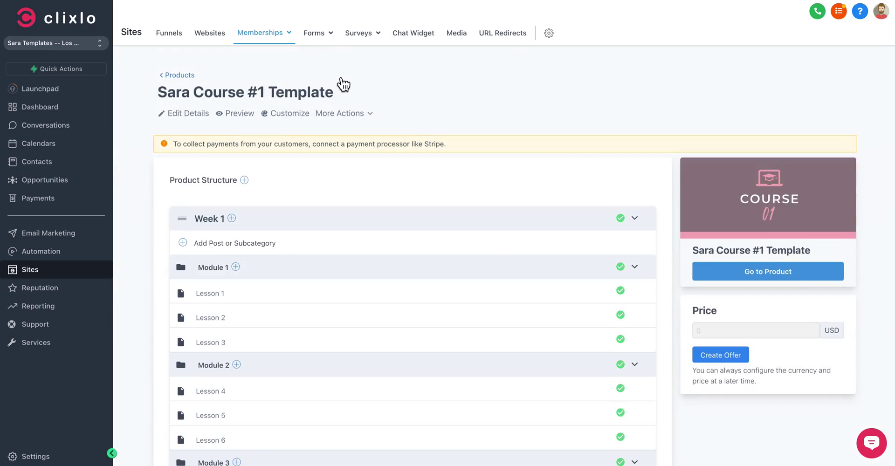
Check the course's additional actions, and open Module 1 to examine its category details and visibility options.
{"action": "left_click", "coordinate": [356, 116]}
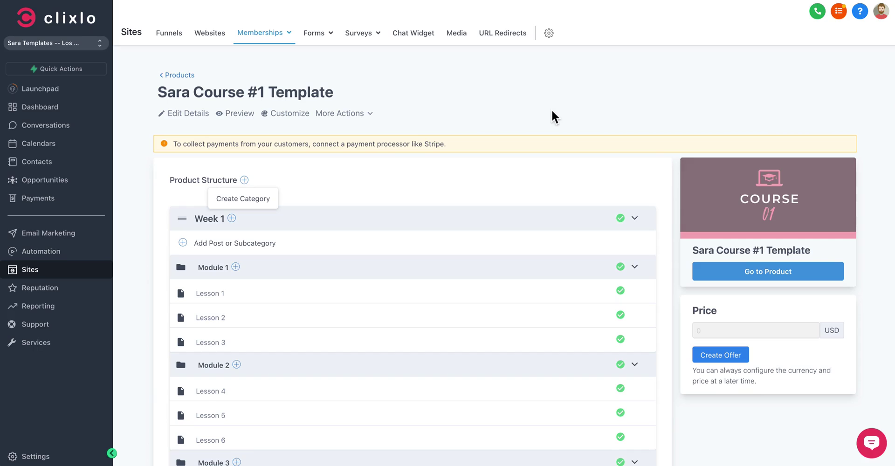
{"action": "scroll", "coordinate": [524, 310], "scroll_direction": "down", "scroll_amount": 3}
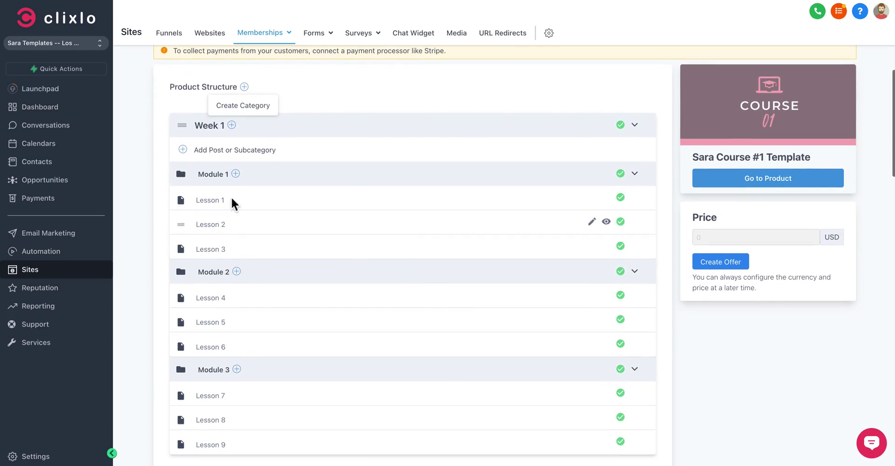
{"action": "left_click", "coordinate": [205, 173]}
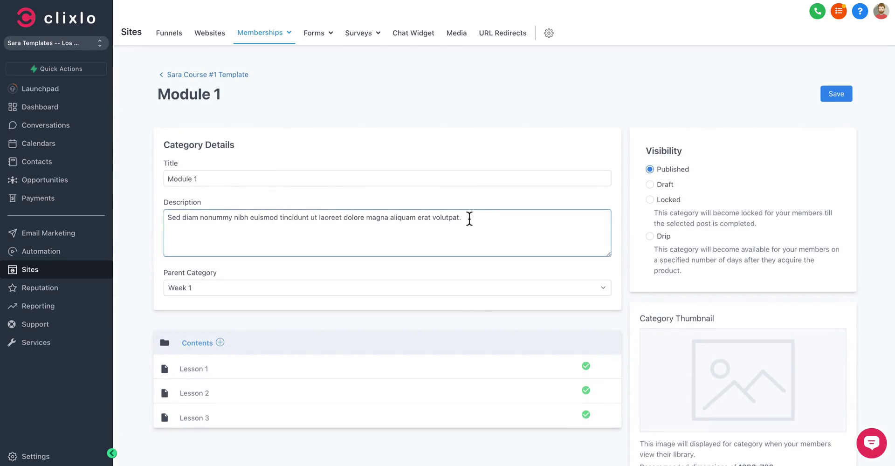
{"action": "scroll", "coordinate": [470, 222], "scroll_direction": "down", "scroll_amount": 3}
{"action": "scroll", "coordinate": [452, 215], "scroll_direction": "up", "scroll_amount": 2}
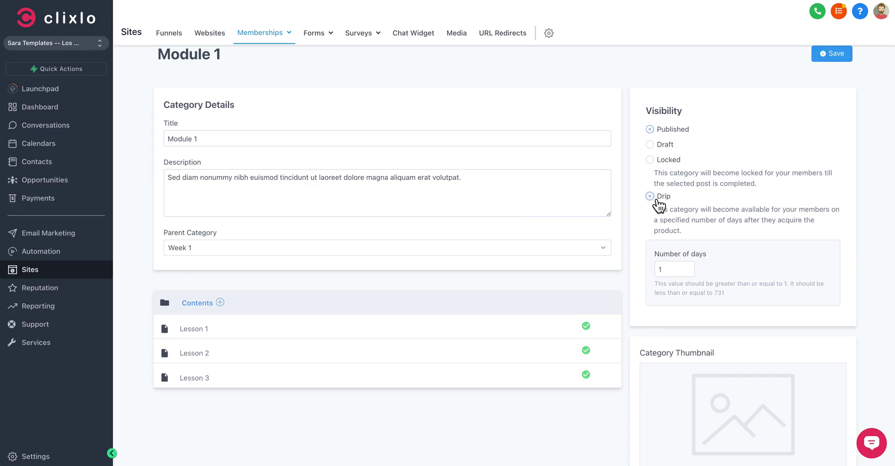
Try the Drip visibility option for Module 1, and discard the change while returning to the course structure.
{"action": "left_click", "coordinate": [659, 200]}
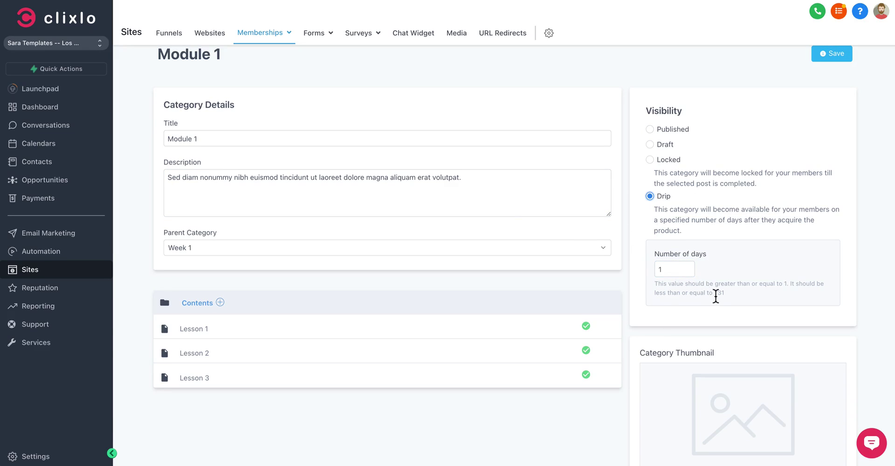
{"action": "scroll", "coordinate": [741, 316], "scroll_direction": "down", "scroll_amount": 3}
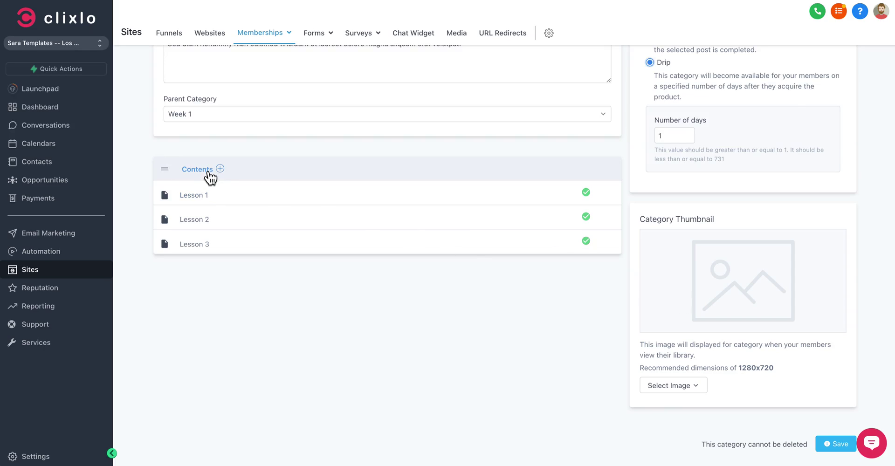
{"action": "scroll", "coordinate": [267, 203], "scroll_direction": "up", "scroll_amount": 4}
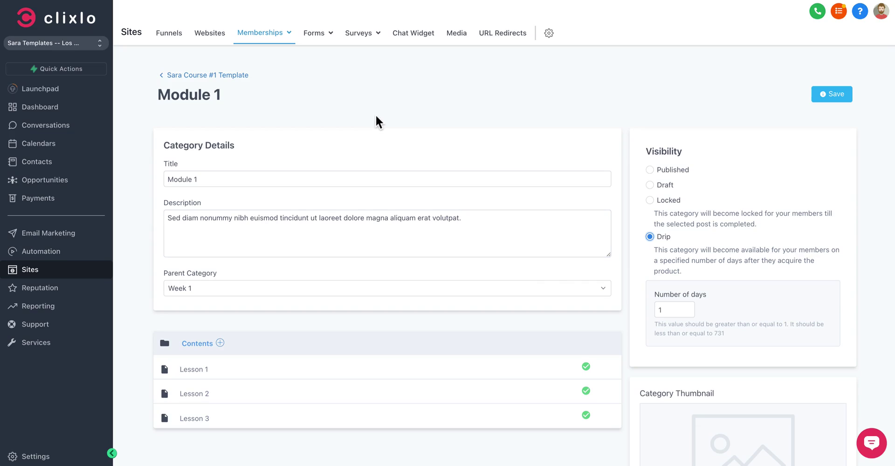
{"action": "left_click", "coordinate": [181, 76]}
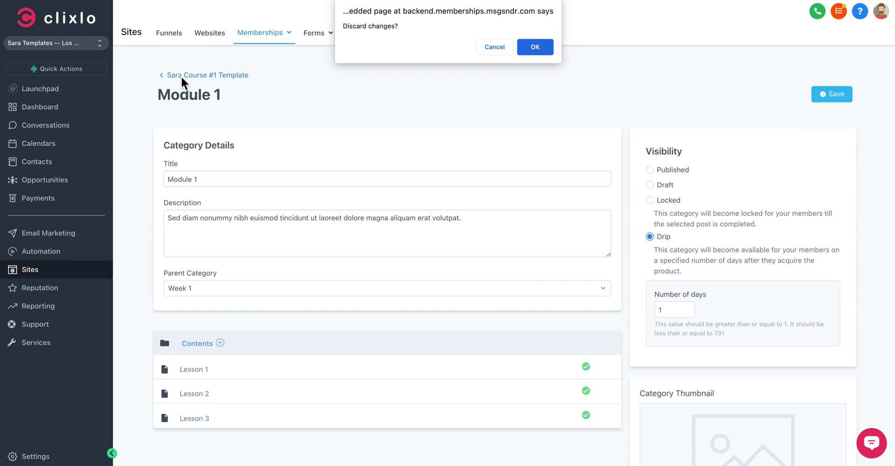
{"action": "left_click", "coordinate": [533, 47]}
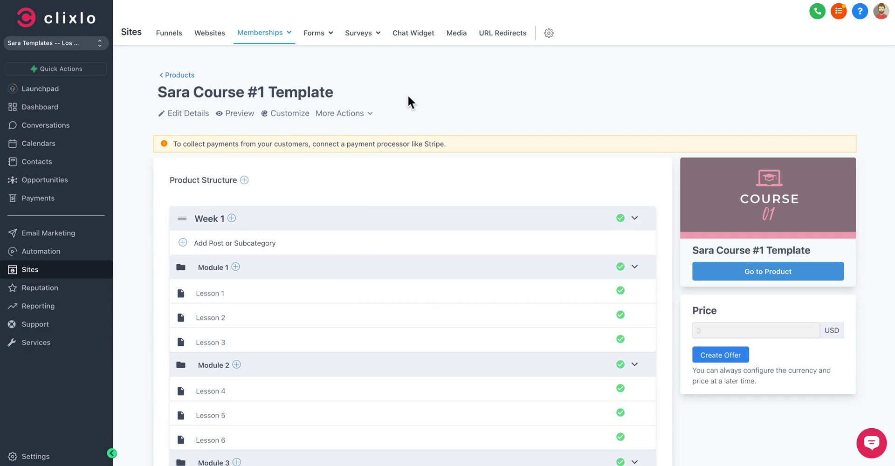
View the memberships dashboard with its 30-day figures, and open the list of membership products.
{"action": "mouse_move", "coordinate": [273, 34]}
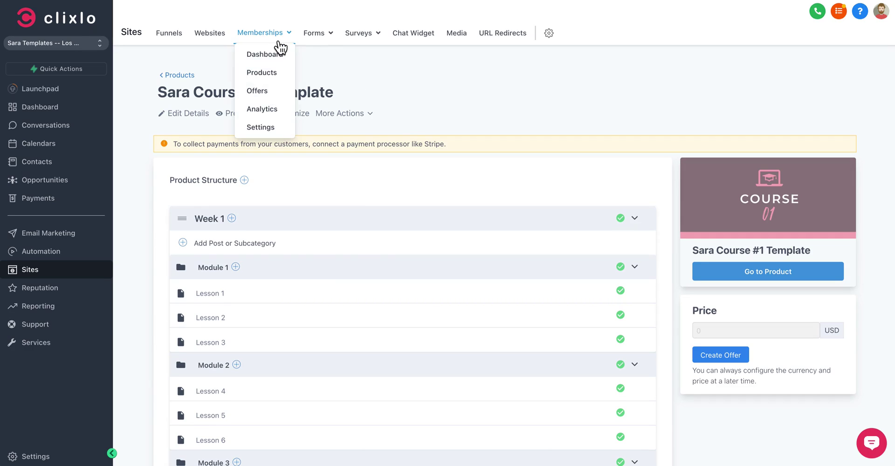
{"action": "left_click", "coordinate": [262, 56]}
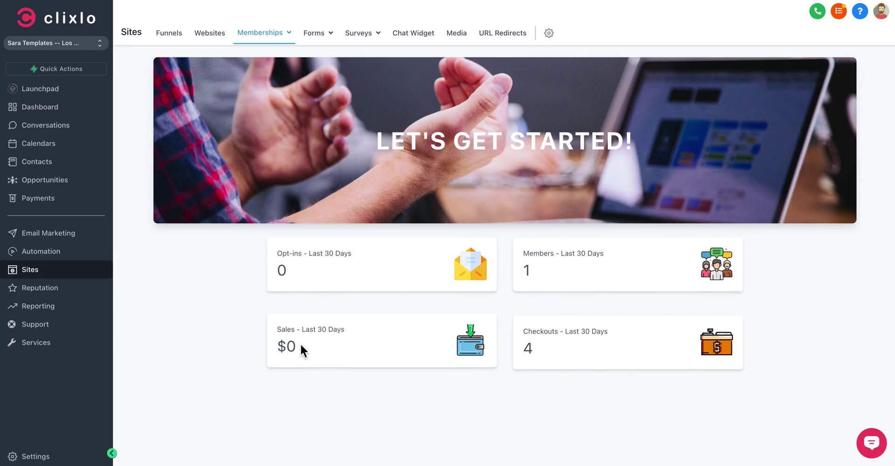
{"action": "mouse_move", "coordinate": [270, 44]}
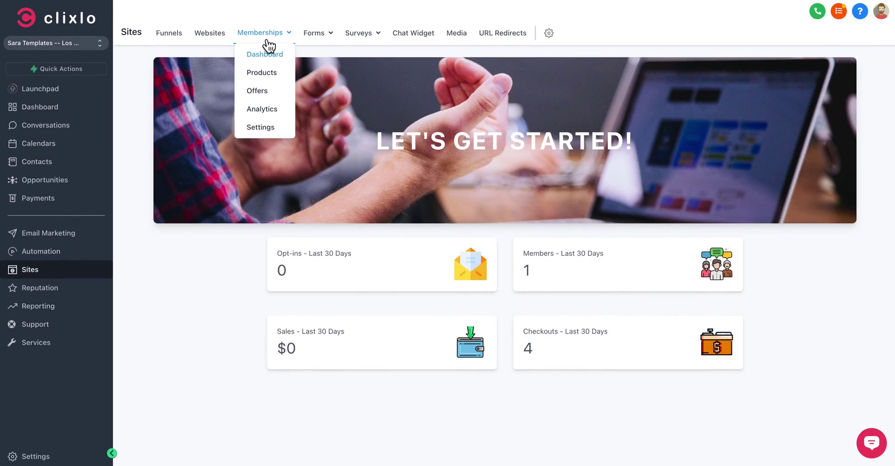
{"action": "left_click", "coordinate": [268, 82]}
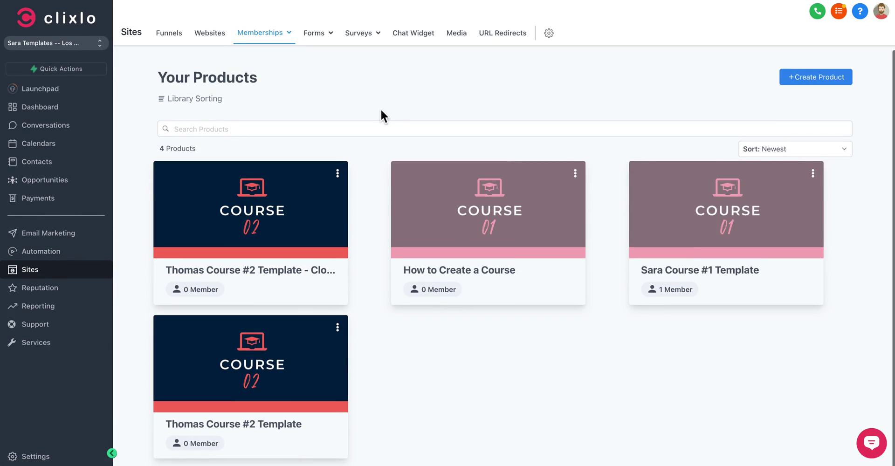
View the membership offers and open a new offer form to look at its title, product and price fields.
{"action": "mouse_move", "coordinate": [283, 43]}
{"action": "left_click", "coordinate": [258, 93]}
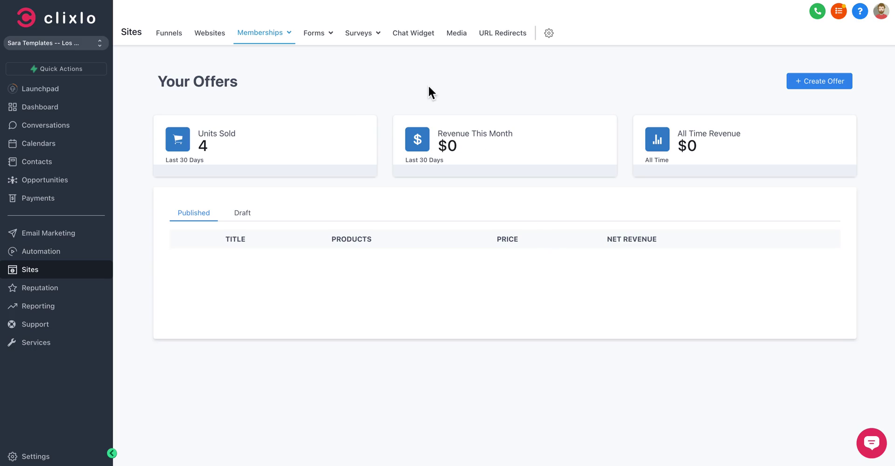
{"action": "left_click", "coordinate": [840, 82]}
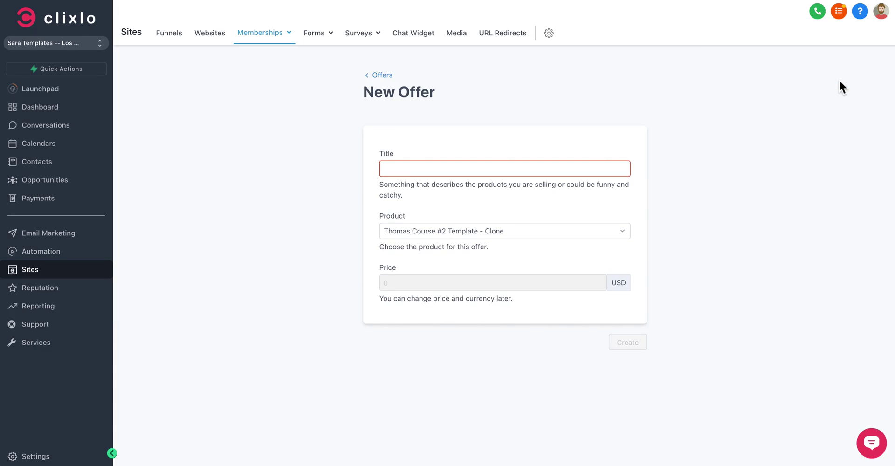
Open the membership analytics and view the Product Progress overview of the courses.
{"action": "mouse_move", "coordinate": [289, 41]}
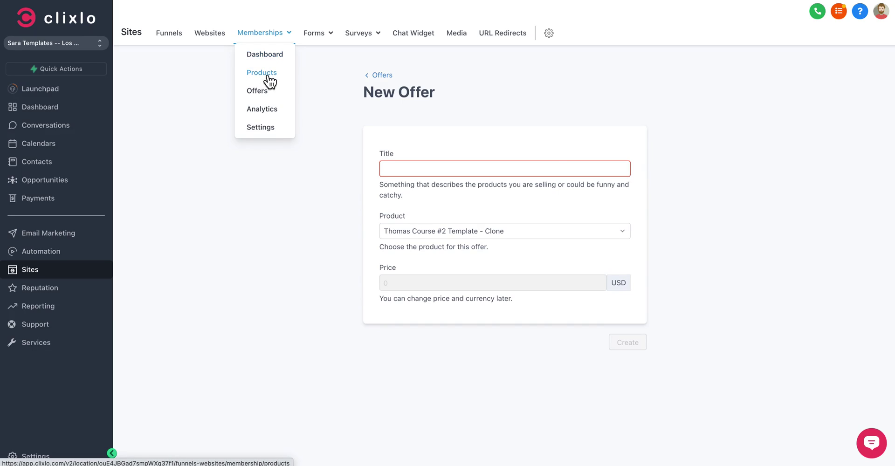
{"action": "left_click", "coordinate": [268, 110]}
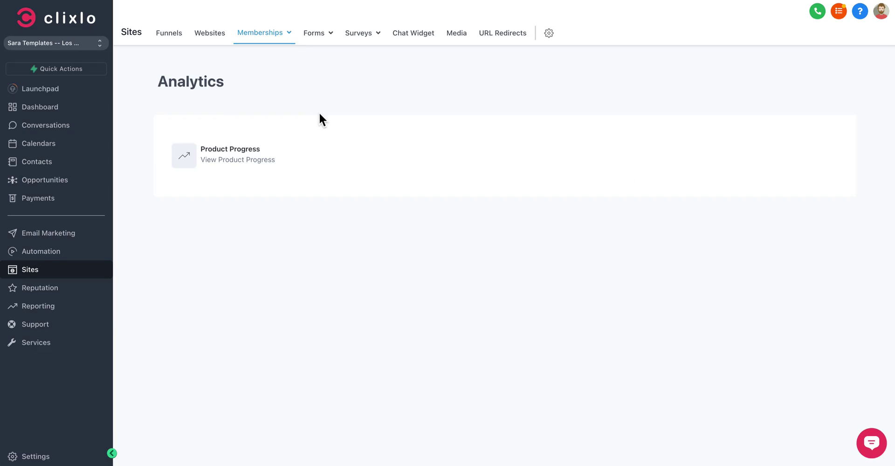
{"action": "left_click", "coordinate": [245, 157]}
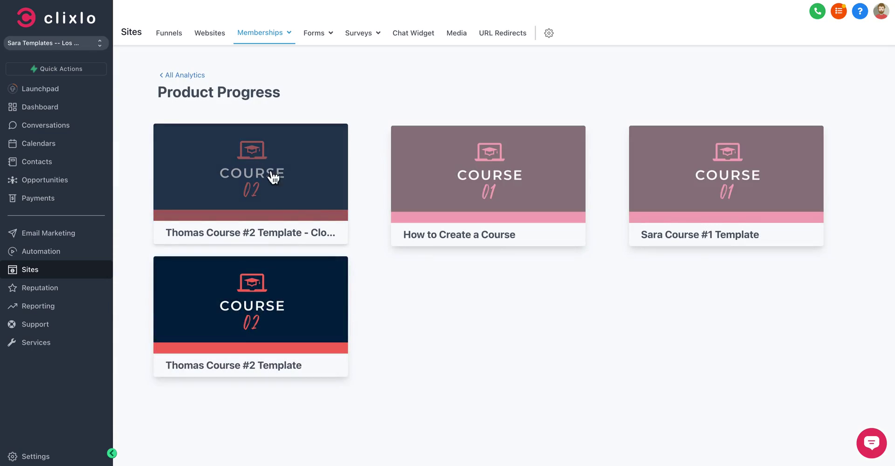
View the members' progress table for the Course #1 Template, and return to the list of all products.
{"action": "left_click", "coordinate": [695, 203]}
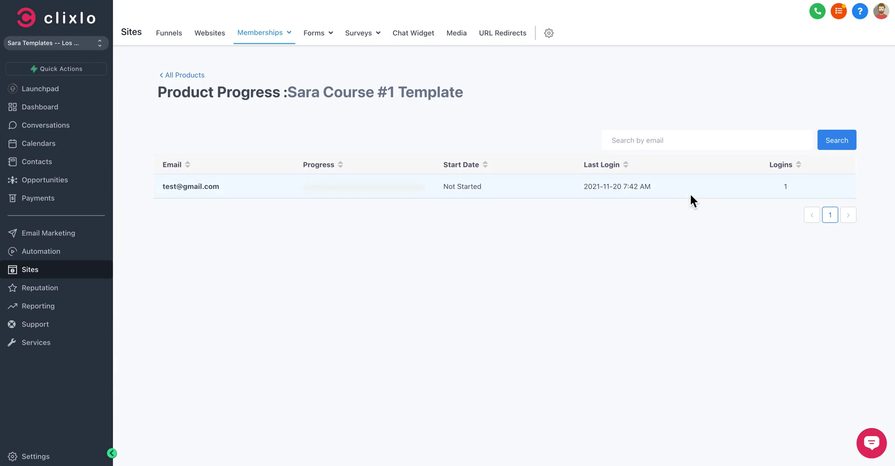
{"action": "mouse_move", "coordinate": [336, 187]}
{"action": "left_click", "coordinate": [192, 77]}
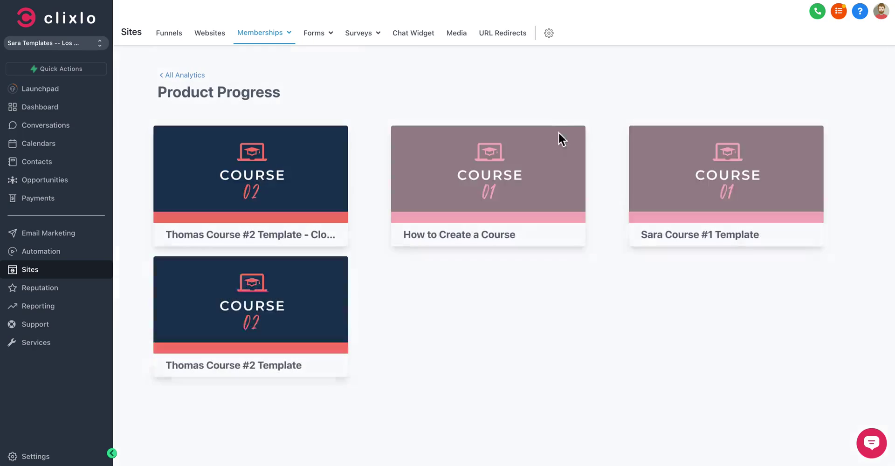
Open the membership settings and review the Site Details page, covering site info, branding and builder settings.
{"action": "mouse_move", "coordinate": [266, 33]}
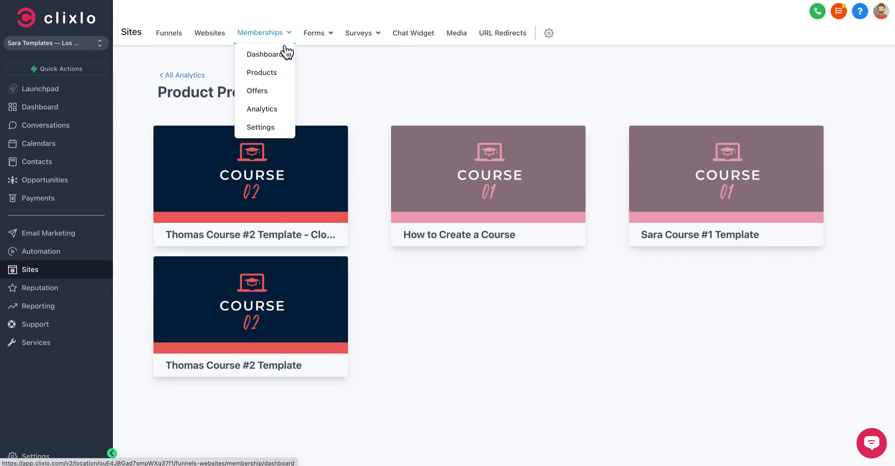
{"action": "left_click", "coordinate": [267, 132]}
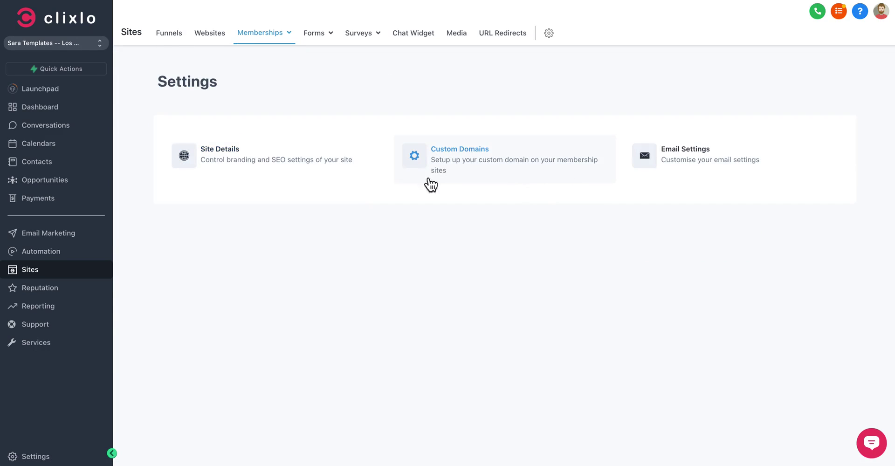
{"action": "left_click", "coordinate": [229, 170]}
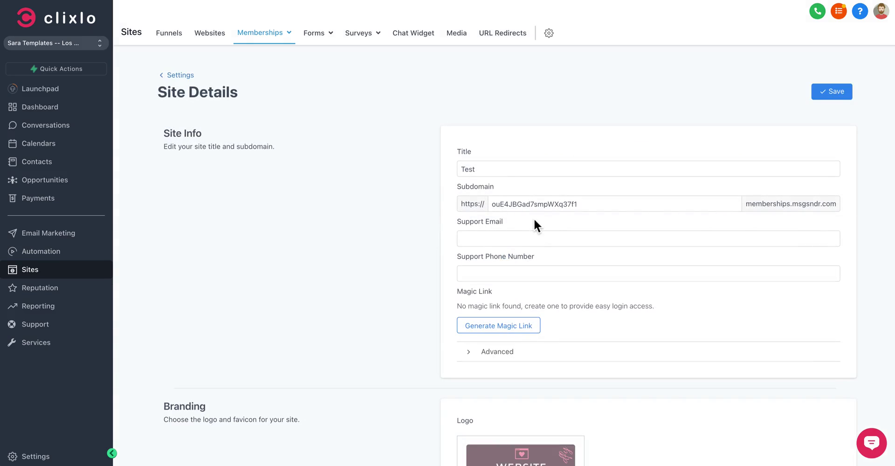
{"action": "scroll", "coordinate": [554, 233], "scroll_direction": "down", "scroll_amount": 3}
{"action": "scroll", "coordinate": [554, 228], "scroll_direction": "down", "scroll_amount": 4}
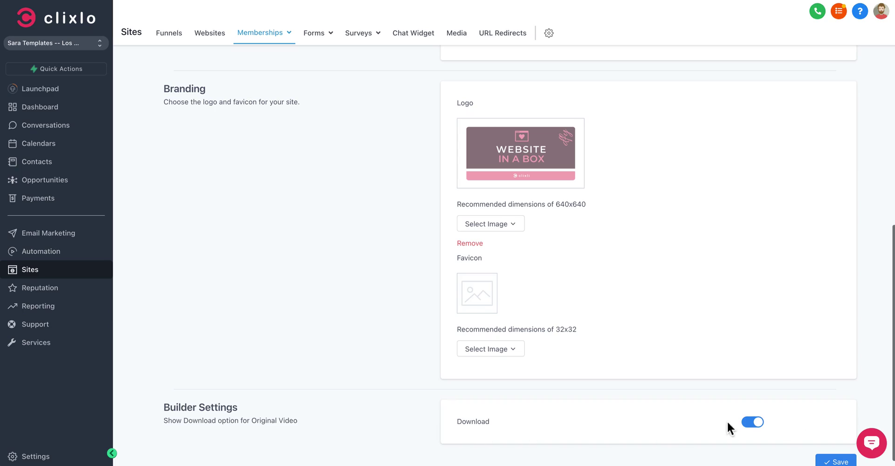
{"action": "scroll", "coordinate": [598, 386], "scroll_direction": "up", "scroll_amount": 7}
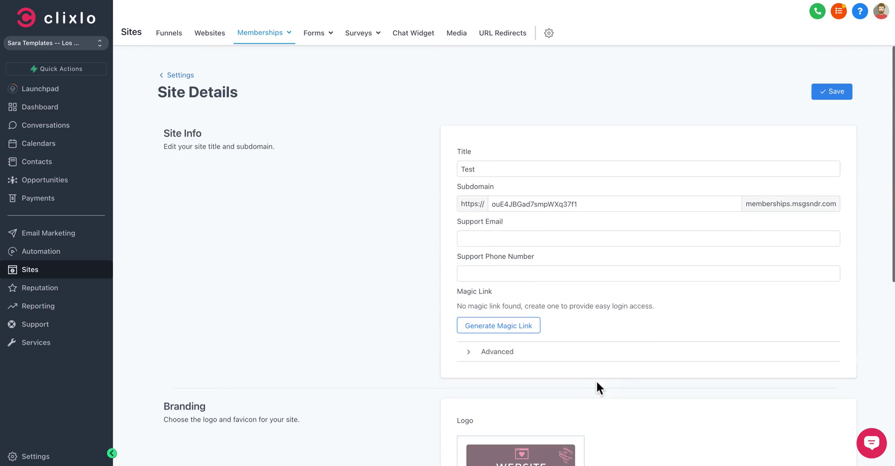
Leave Site Details, look at the Custom Domains settings, and return to the membership settings overview.
{"action": "left_click", "coordinate": [186, 75]}
{"action": "left_click", "coordinate": [497, 158]}
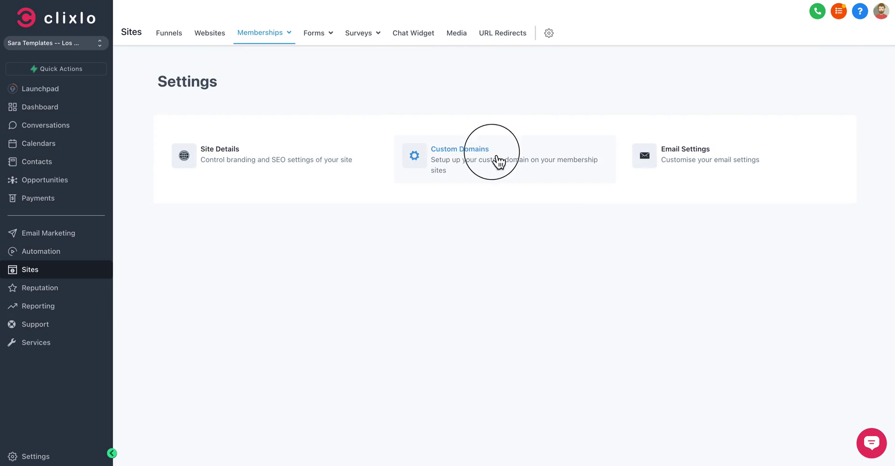
{"action": "left_click", "coordinate": [370, 76]}
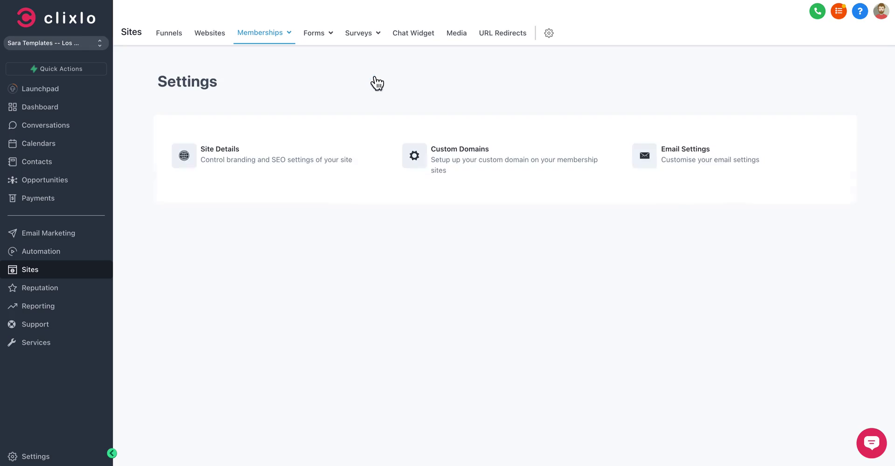
Open Email Settings, look through the template choices for the welcome and drip emails, and return to the settings overview.
{"action": "left_click", "coordinate": [716, 155]}
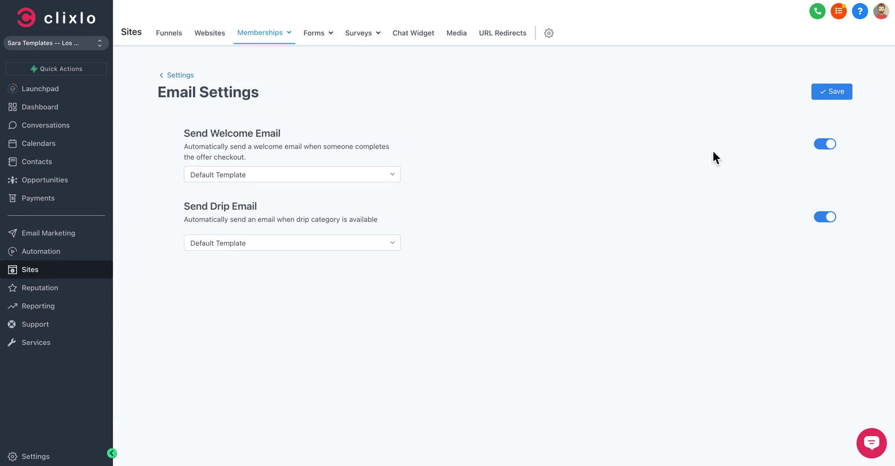
{"action": "left_click", "coordinate": [220, 177]}
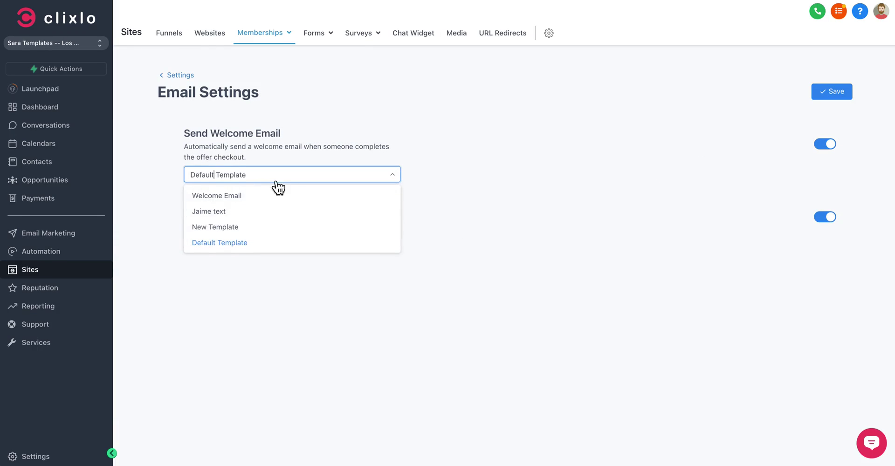
{"action": "left_click", "coordinate": [463, 200]}
{"action": "left_click", "coordinate": [289, 243]}
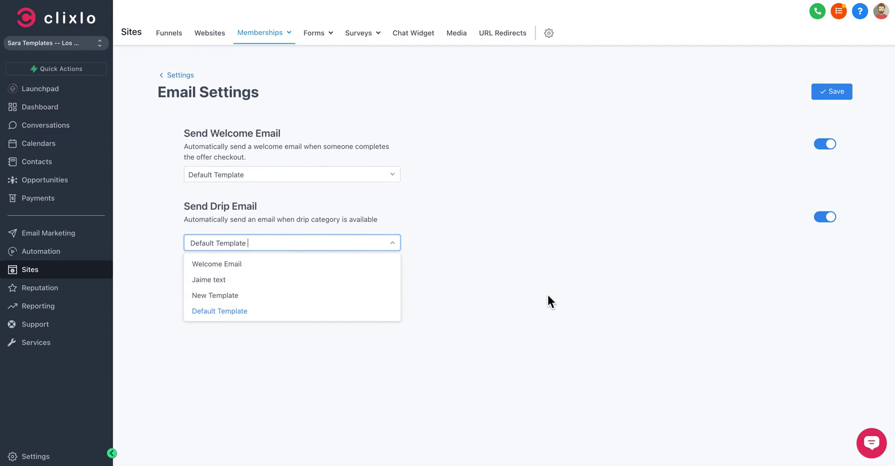
{"action": "left_click", "coordinate": [460, 218]}
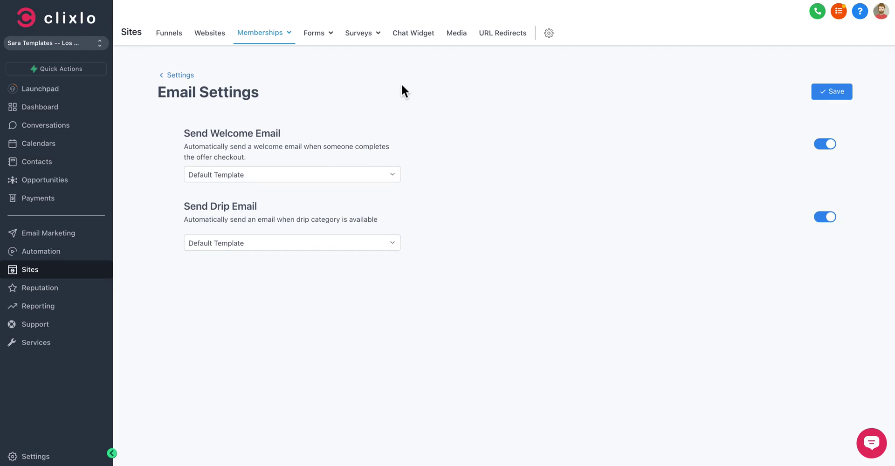
{"action": "left_click", "coordinate": [188, 80]}
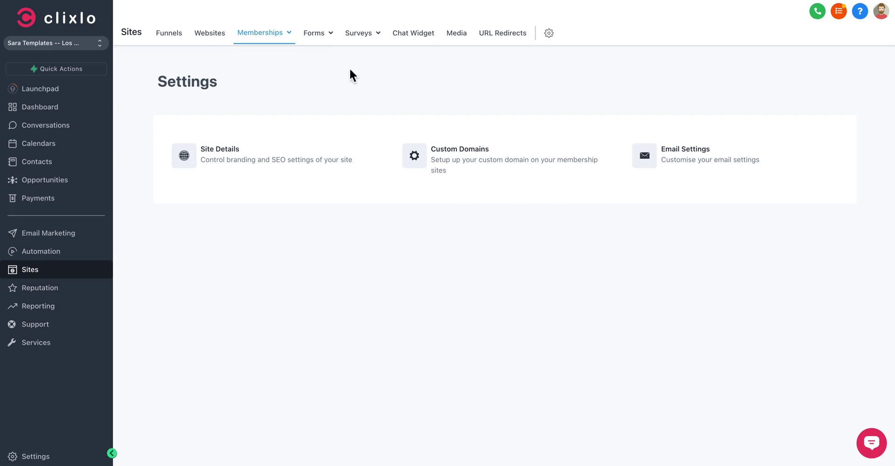
Open the list of membership products and look over the course cards.
{"action": "mouse_move", "coordinate": [266, 37]}
{"action": "left_click", "coordinate": [266, 71]}
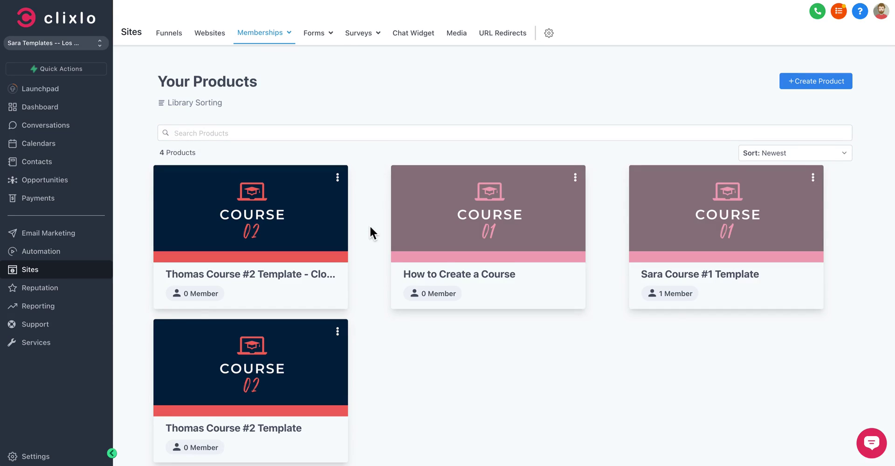
{"action": "scroll", "coordinate": [371, 227], "scroll_direction": "down", "scroll_amount": 1}
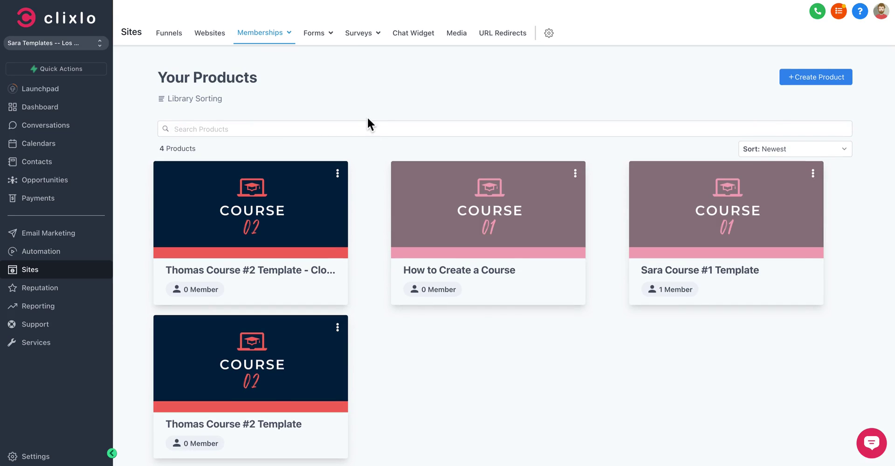